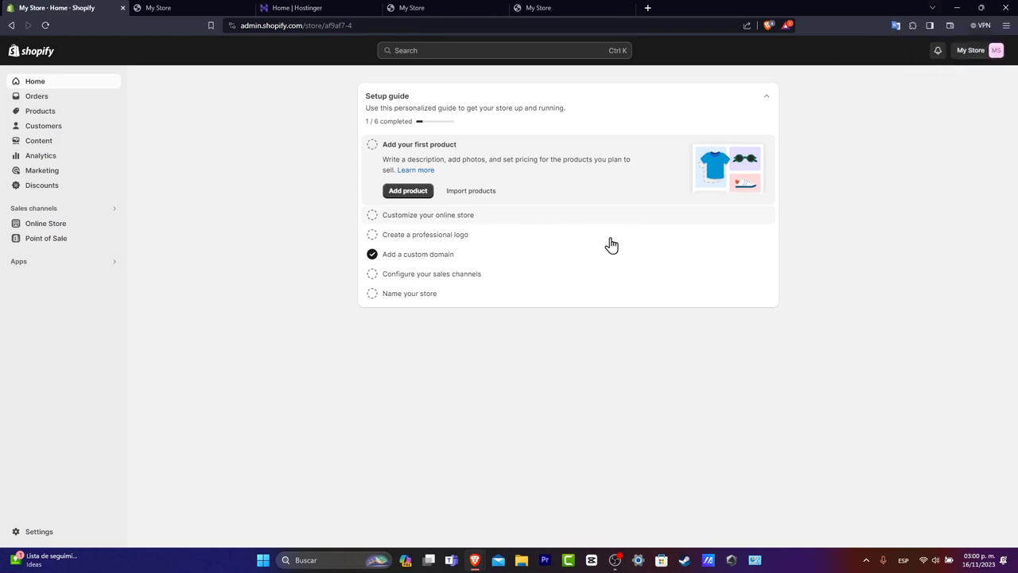
# Close the three extra My Store browser tabs and switch to the Hostinger panel.
pyautogui.click(502, 8)
pyautogui.click(503, 8)
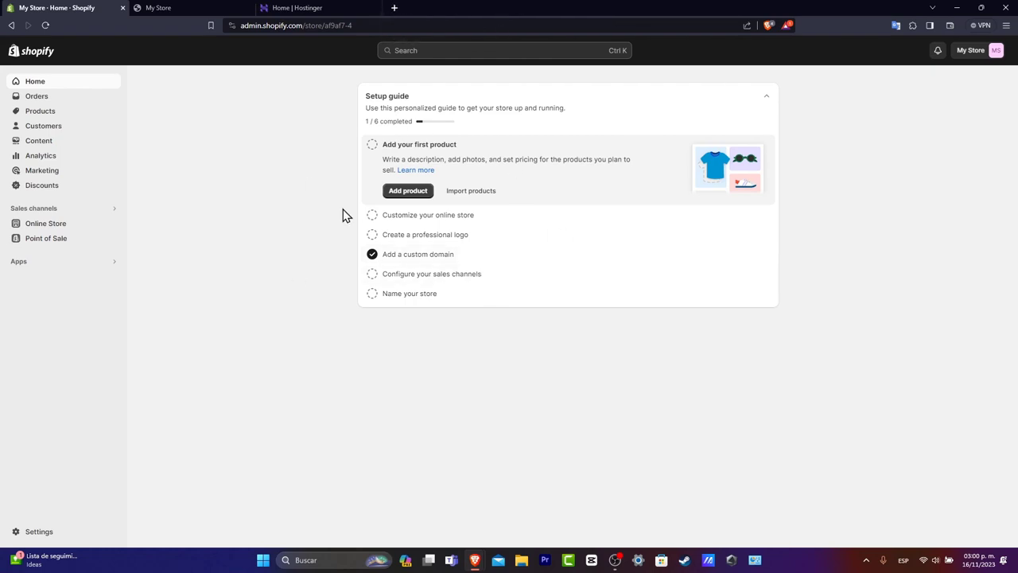
pyautogui.click(249, 8)
pyautogui.click(211, 10)
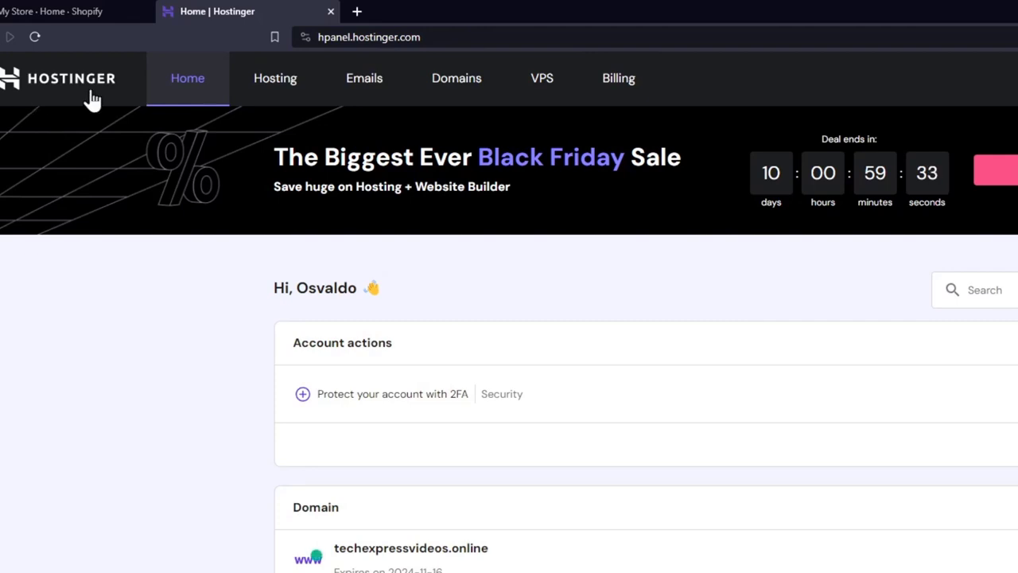
# Open the DNS / Nameservers settings of the domain techexpressvideos.online and look through its DNS records.
pyautogui.click(459, 77)
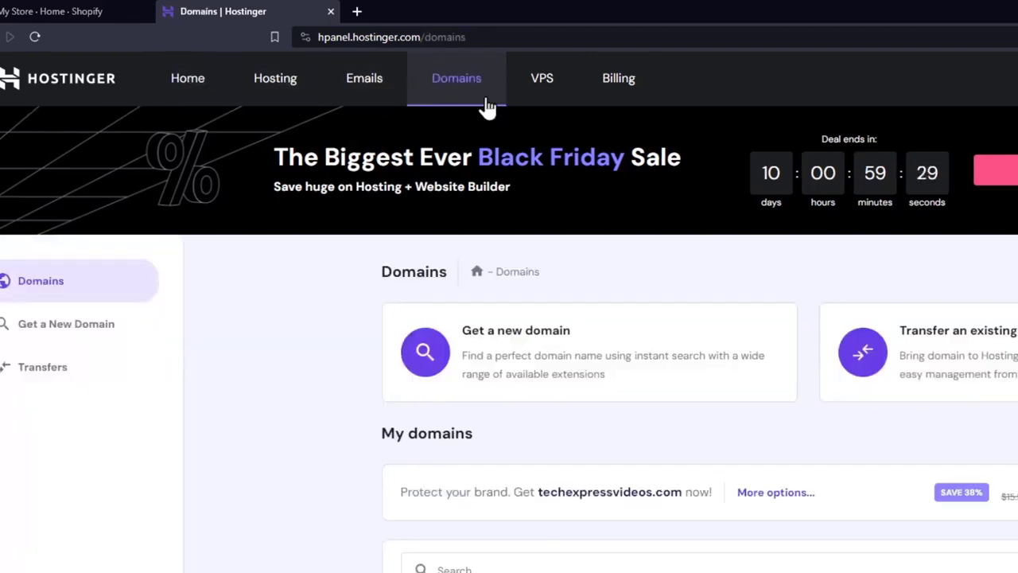
pyautogui.scroll(-1, 676, 490)
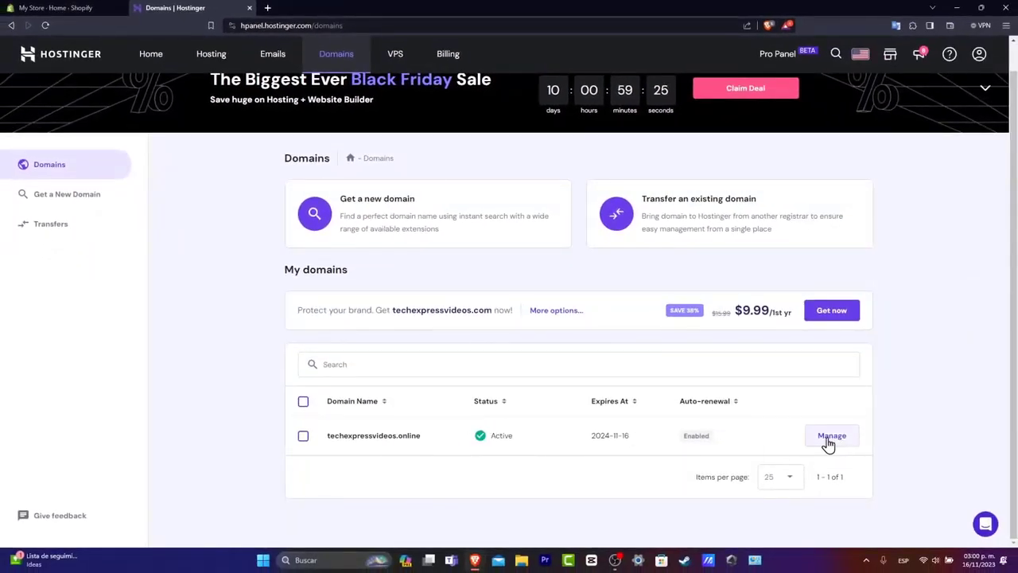
pyautogui.click(832, 443)
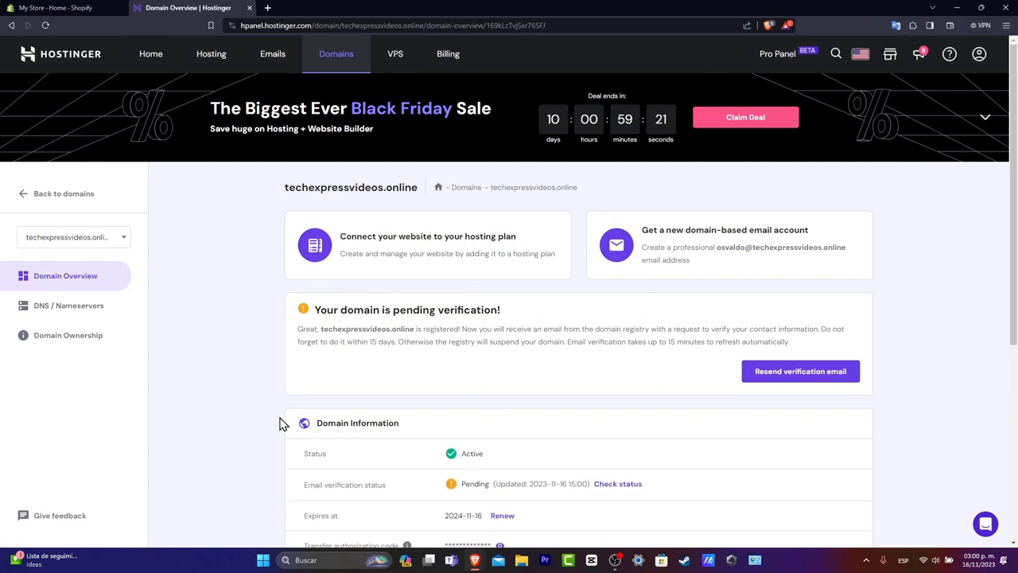
pyautogui.click(79, 312)
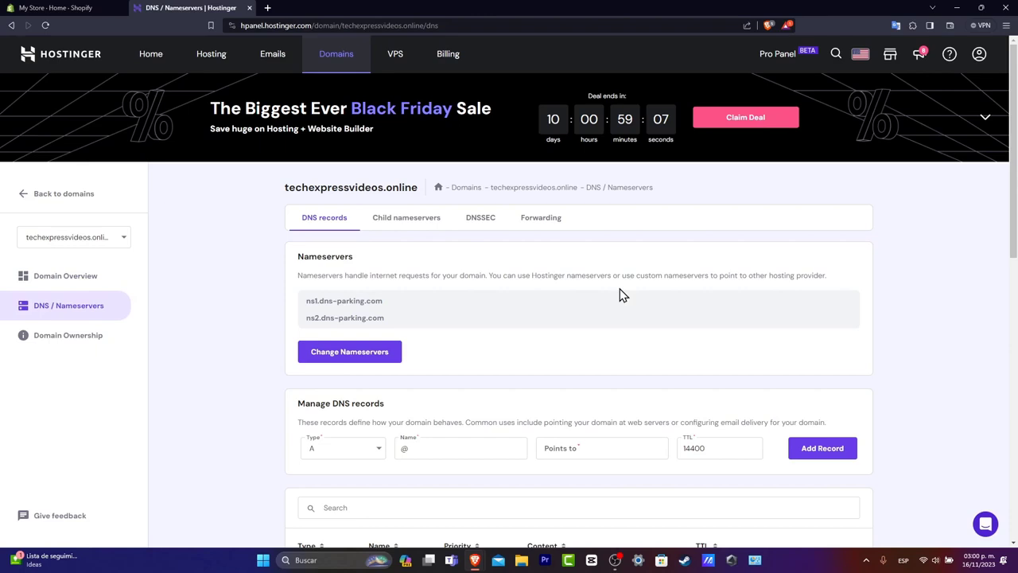
pyautogui.scroll(-2, 725, 346)
pyautogui.scroll(-2, 723, 341)
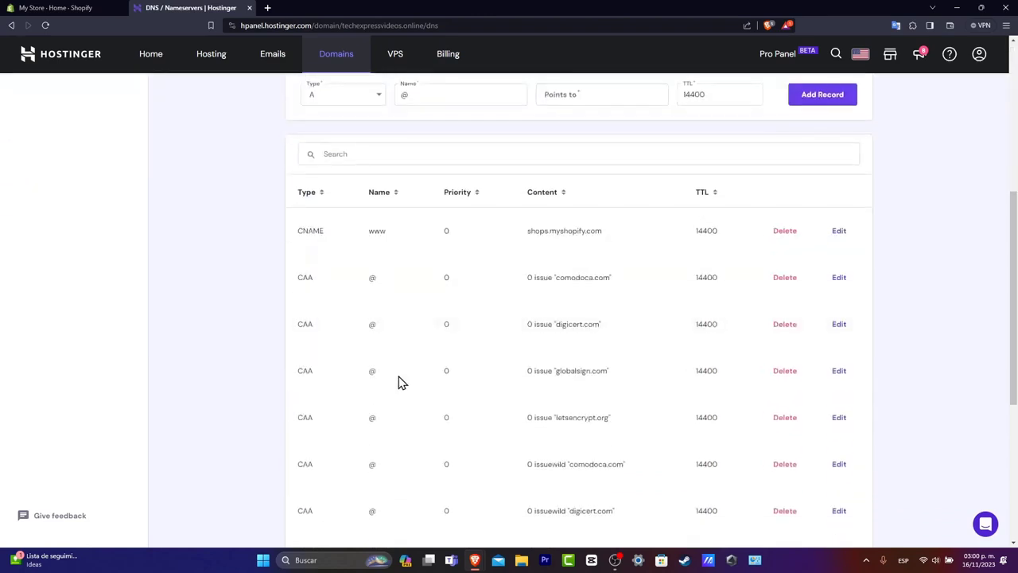
pyautogui.scroll(-4, 757, 291)
pyautogui.scroll(6, 757, 291)
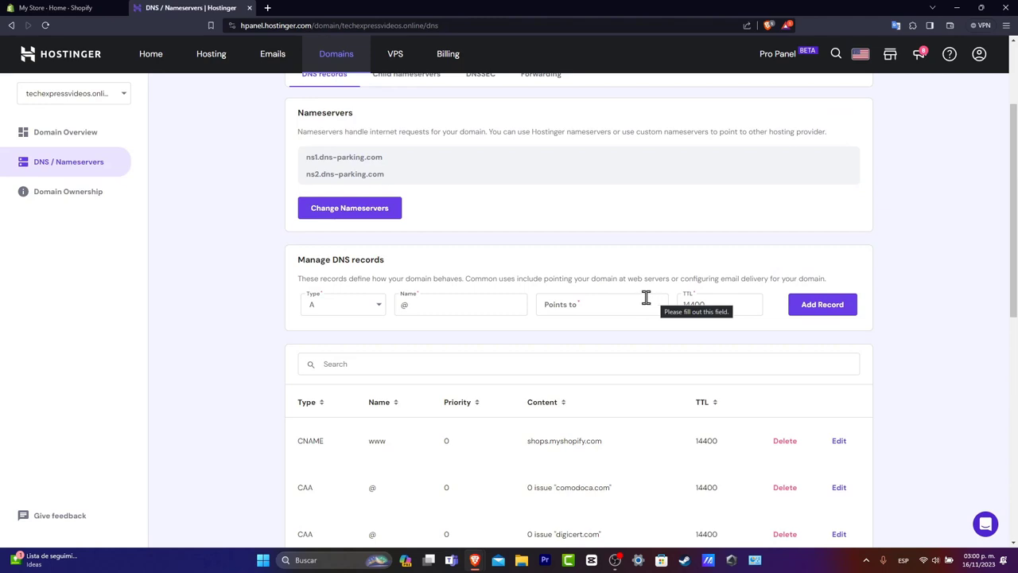
# Switch to the Shopify admin and start connecting an existing domain from the store's domain settings.
pyautogui.click(47, 8)
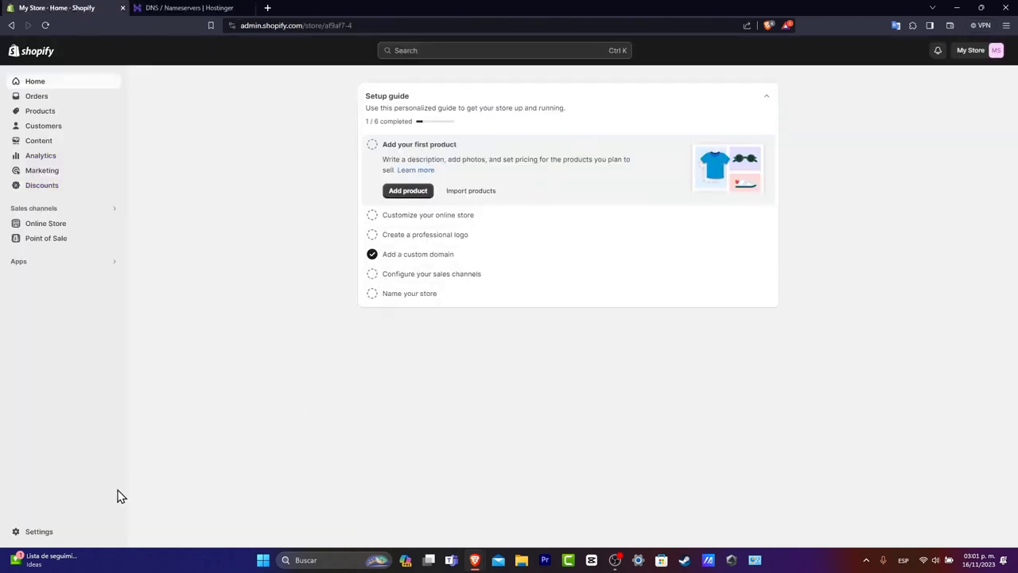
pyautogui.click(35, 531)
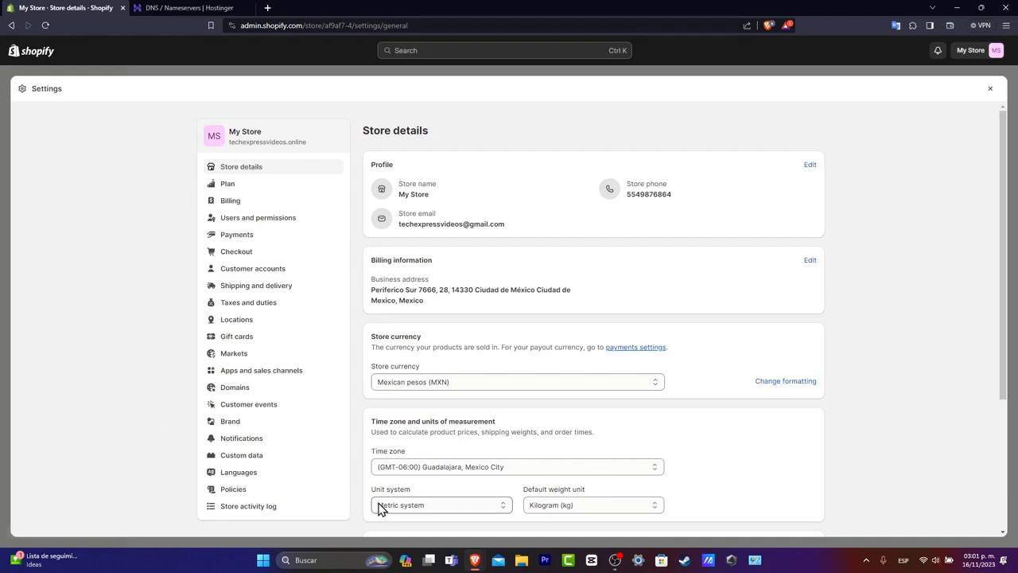
pyautogui.click(242, 388)
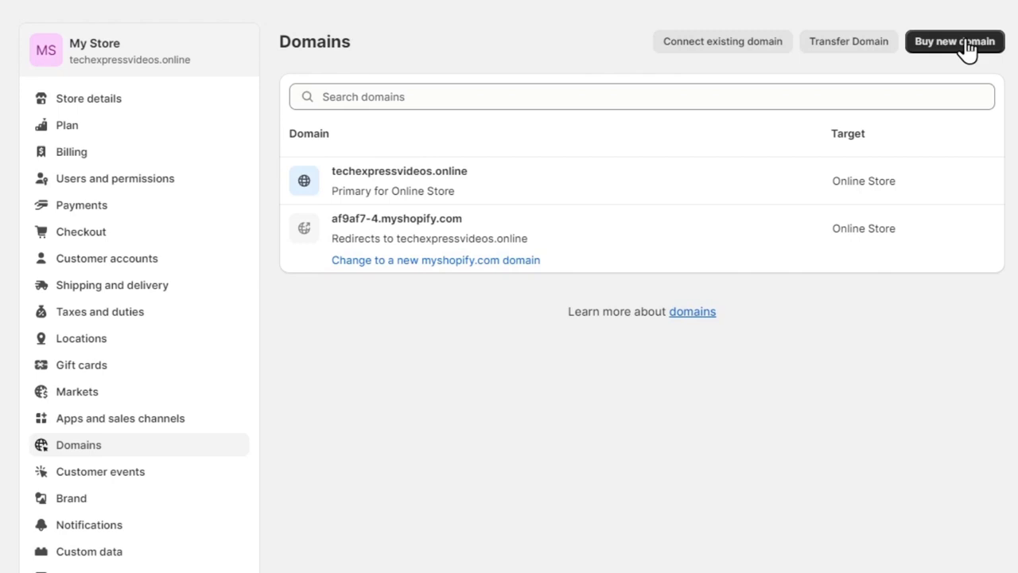
pyautogui.click(752, 44)
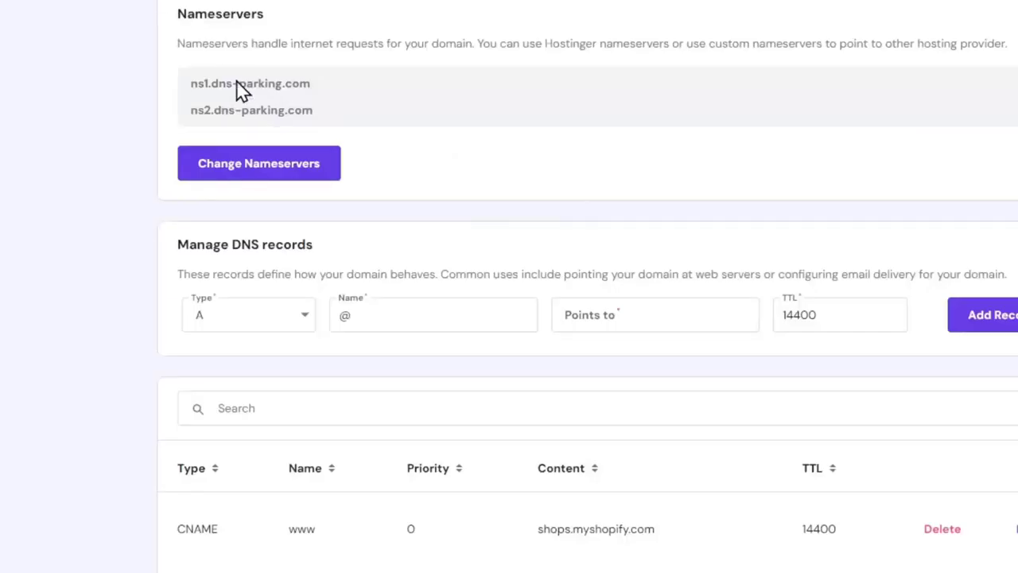
# Copy the domain name techexpressvideos.online from Hostinger, and submit techexpress.ltd as the existing domain to connect in Shopify.
pyautogui.scroll(3, 239, 91)
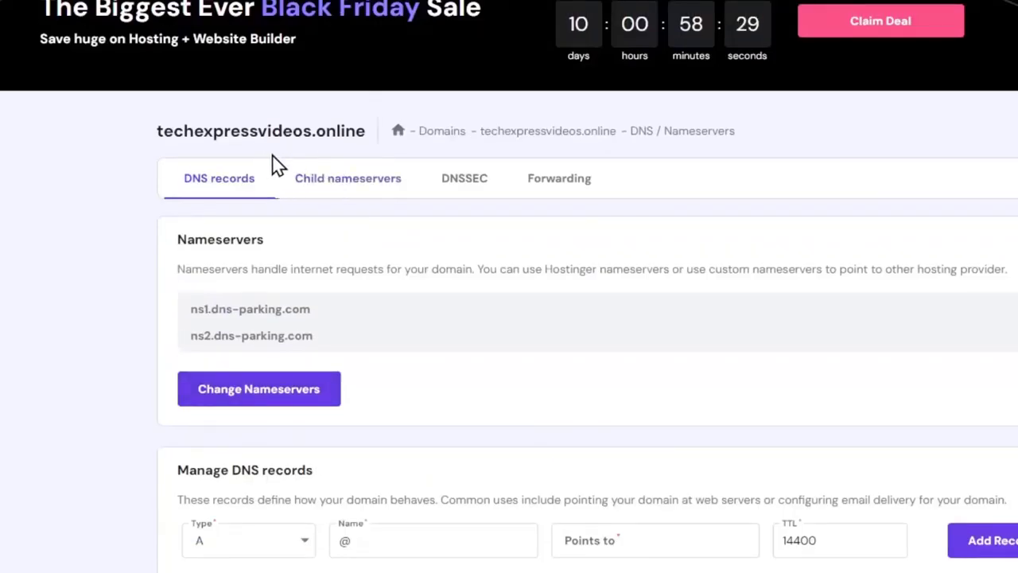
pyautogui.tripleClick(275, 133)
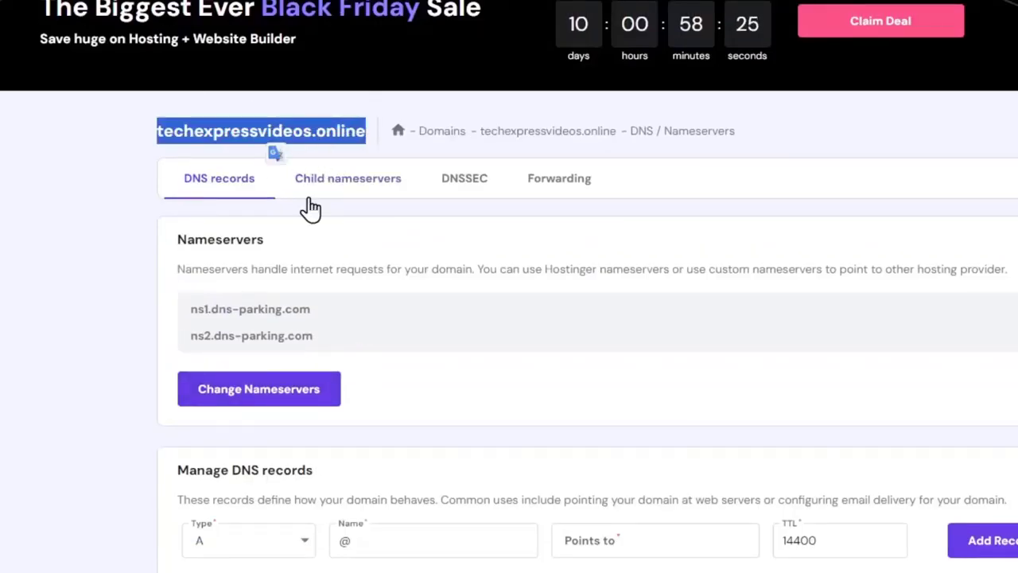
pyautogui.hotkey('ctrl', 'c')
pyautogui.click(141, 9)
pyautogui.hotkey('ctrl', 'v')
pyautogui.doubleClick(557, 125)
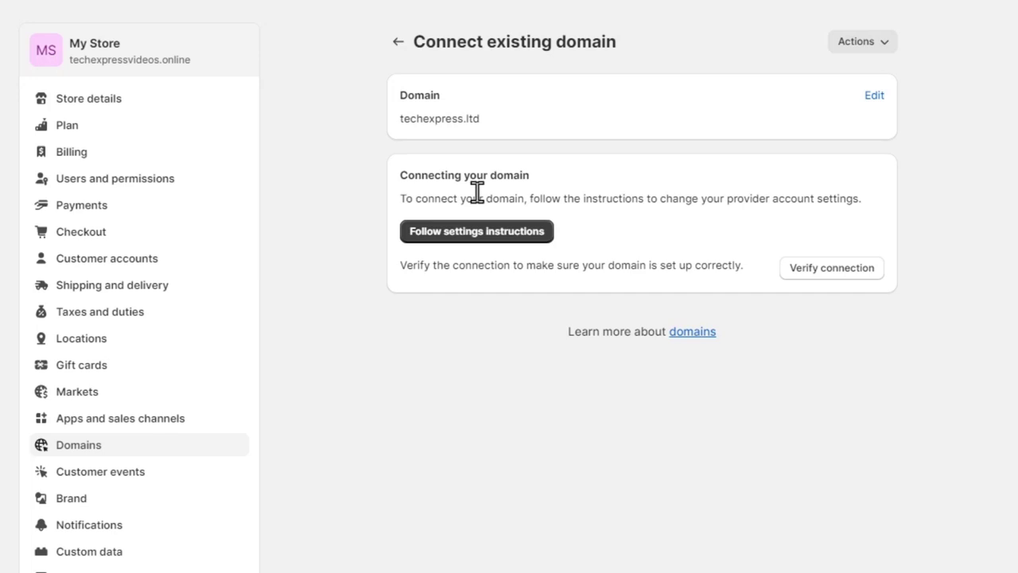
# Read through the settings instructions for the domain in the Shopify Help Center and return to the domain connection page.
pyautogui.moveTo(479, 198); pyautogui.dragTo(810, 224)
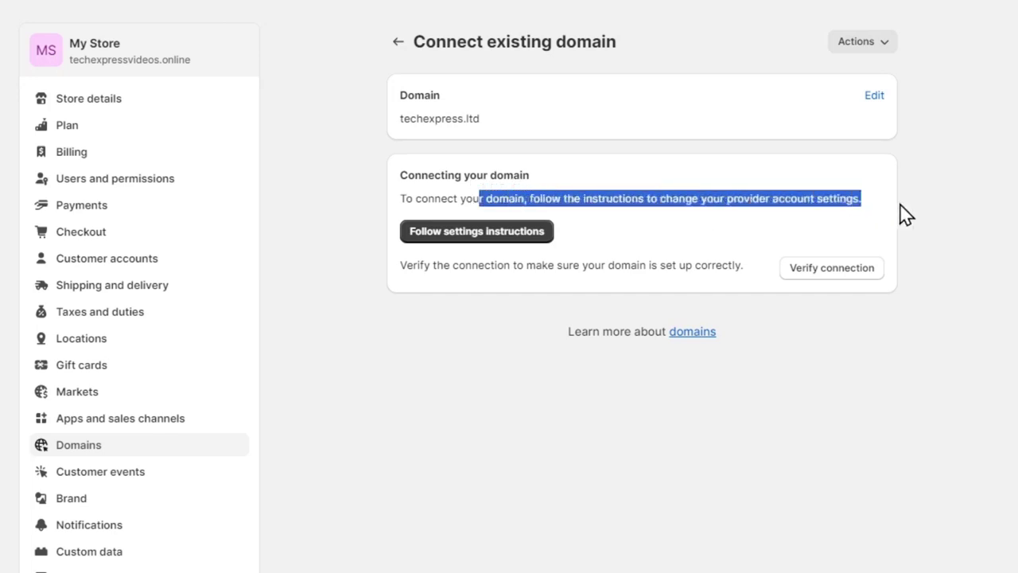
pyautogui.click(950, 206)
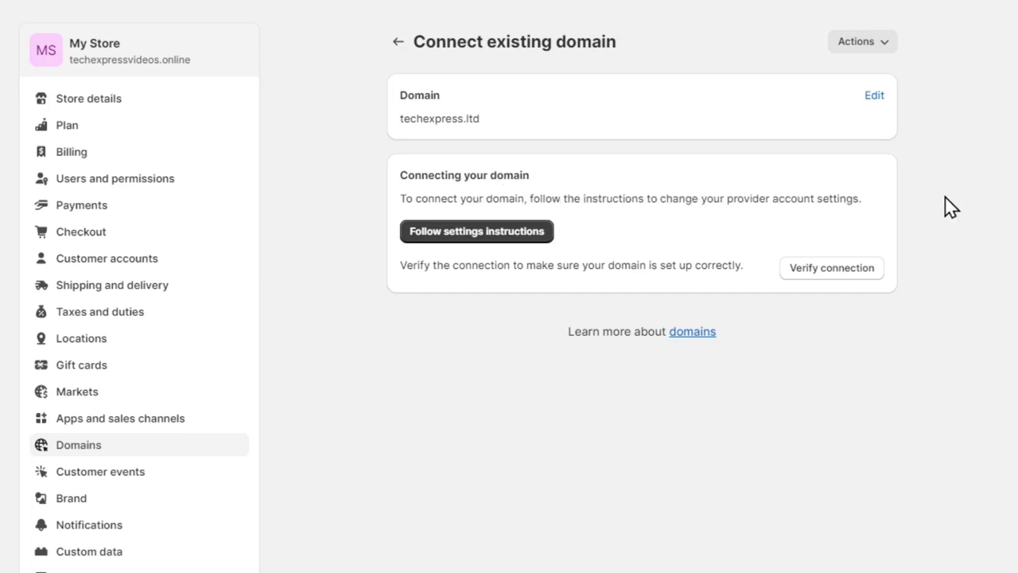
pyautogui.click(443, 235)
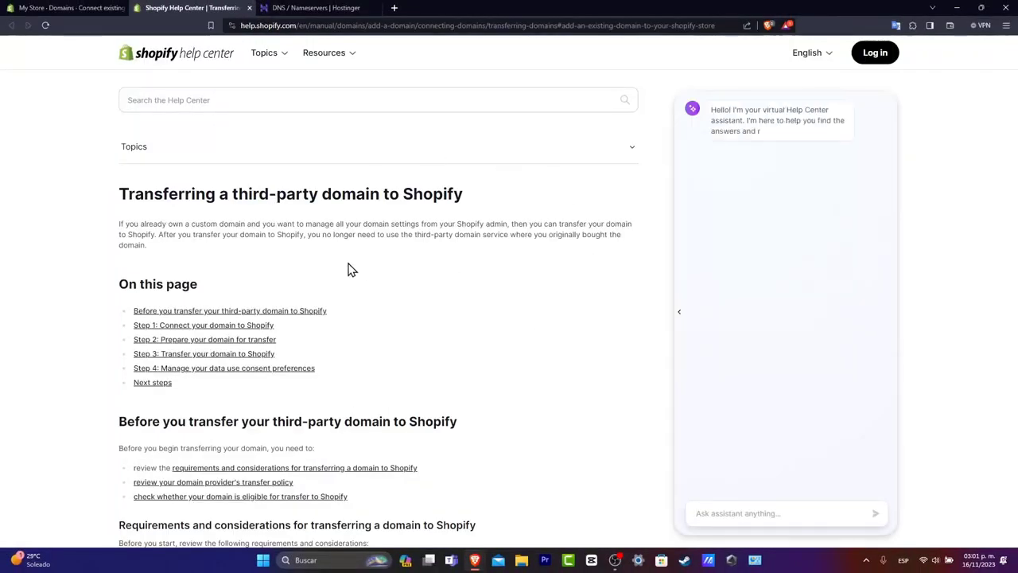
pyautogui.scroll(-2, 263, 250)
pyautogui.scroll(-8, 263, 248)
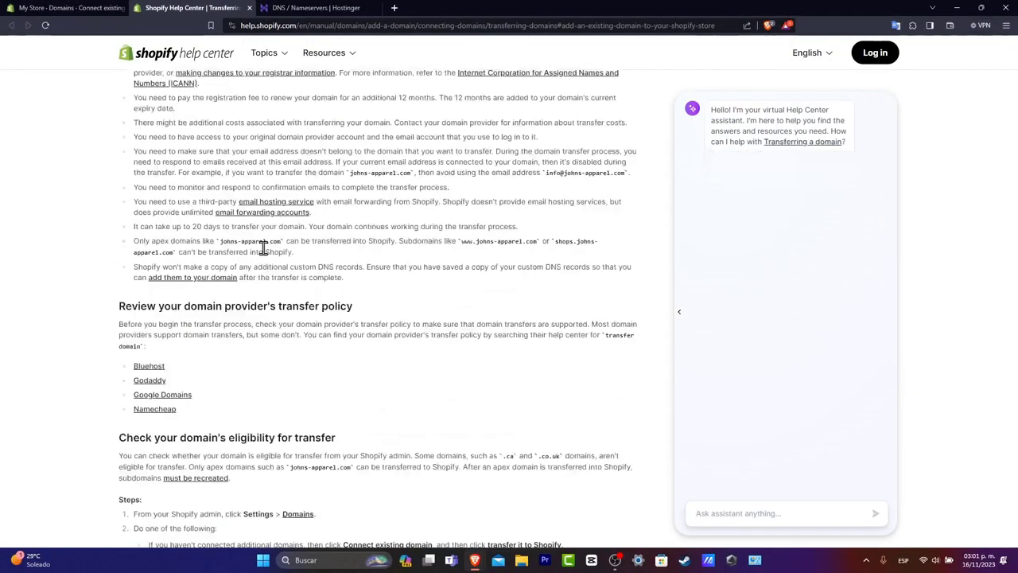
pyautogui.scroll(-9, 266, 253)
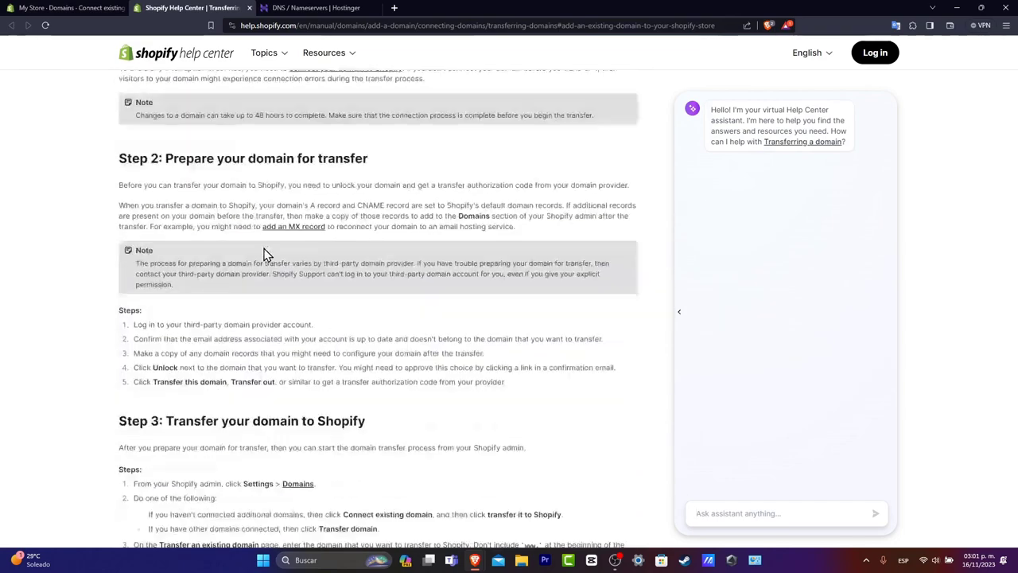
pyautogui.scroll(-2, 263, 249)
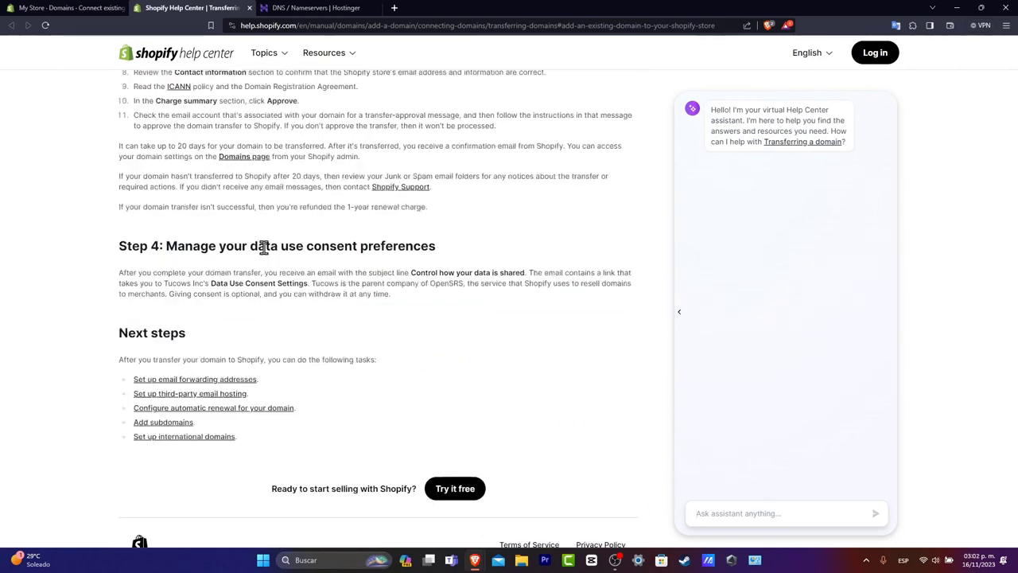
pyautogui.scroll(9, 270, 253)
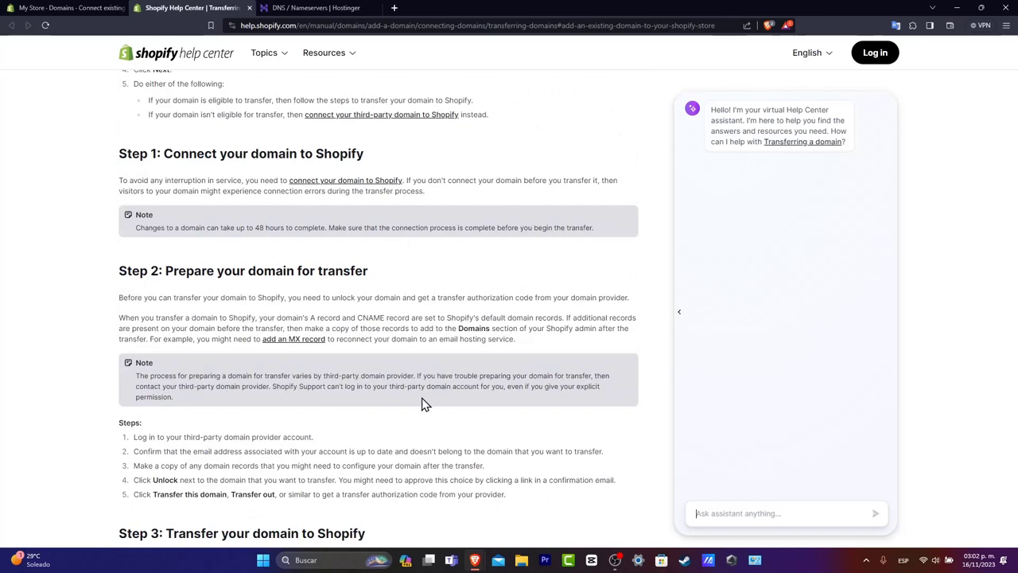
pyautogui.scroll(8, 357, 319)
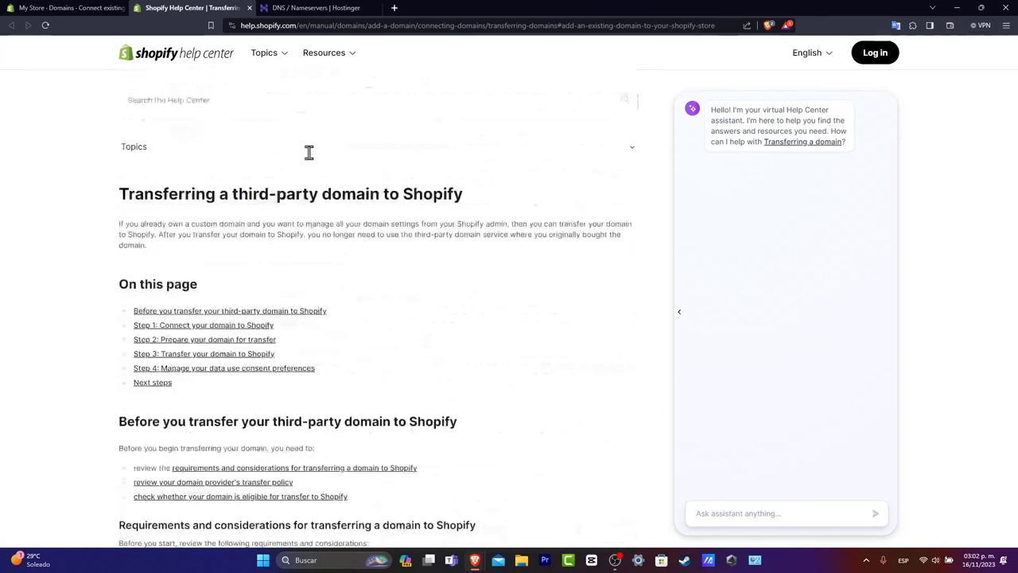
pyautogui.click(249, 7)
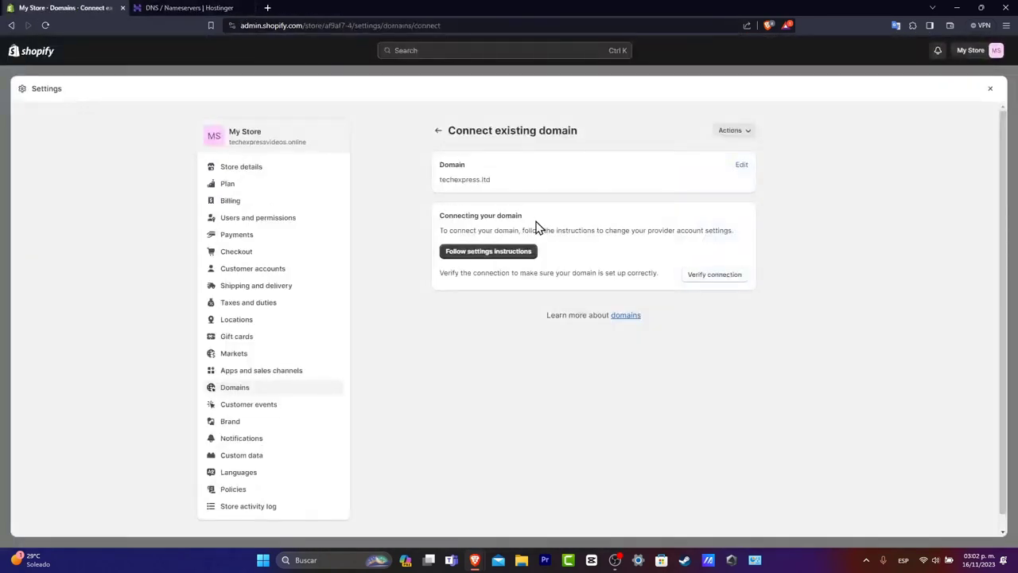
# Verify the domain connection and examine the required A record and CNAME values.
pyautogui.click(710, 275)
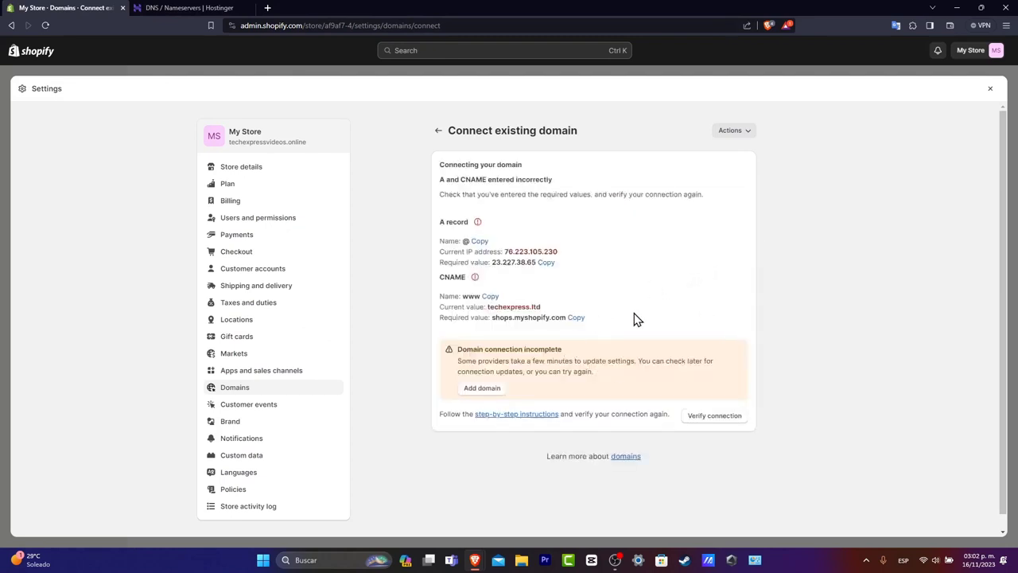
pyautogui.moveTo(624, 326); pyautogui.dragTo(453, 229)
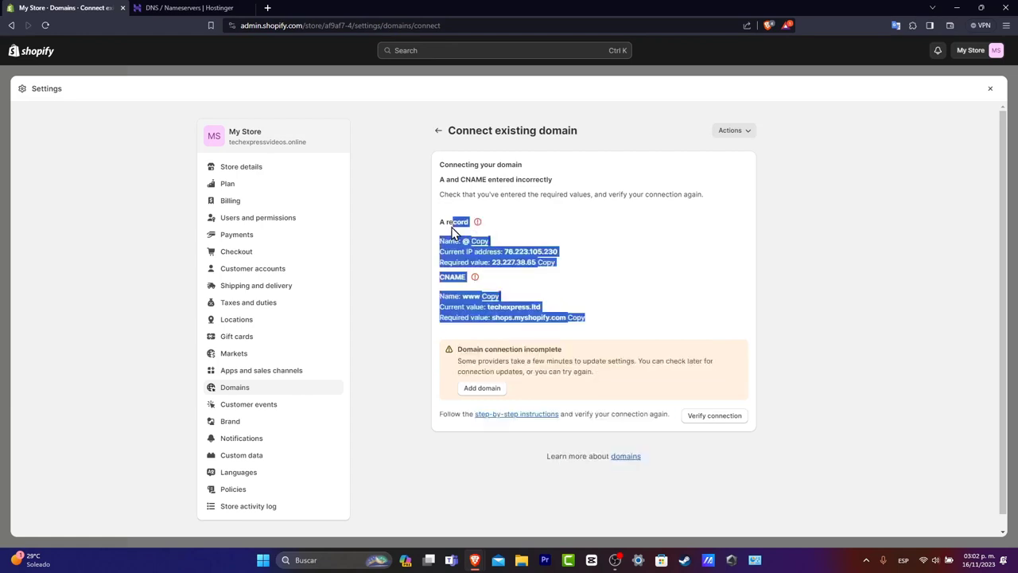
pyautogui.click(646, 261)
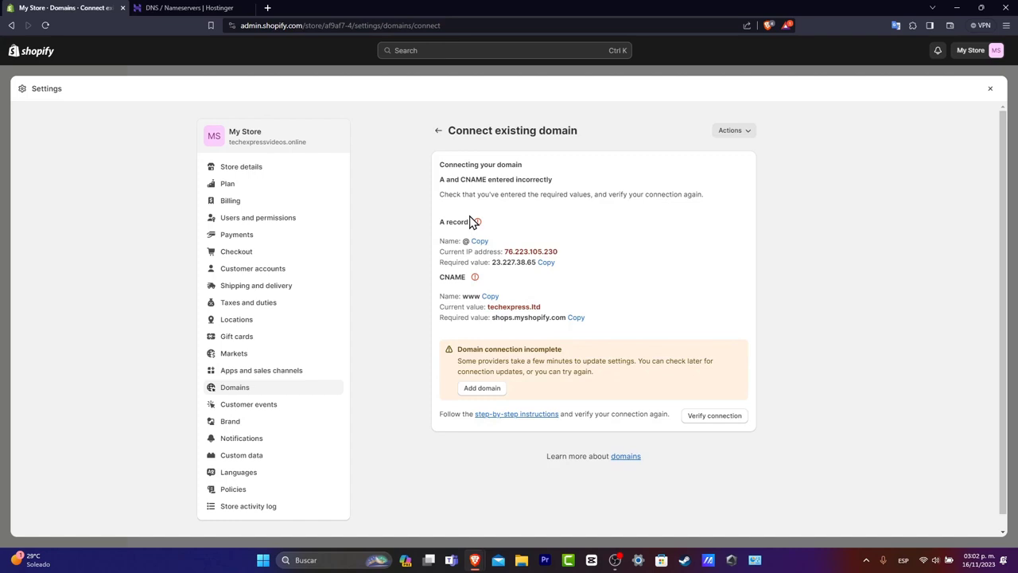
# Switch to Hostinger and review the domain's nameservers, DNS record form and existing DNS records.
pyautogui.click(246, 8)
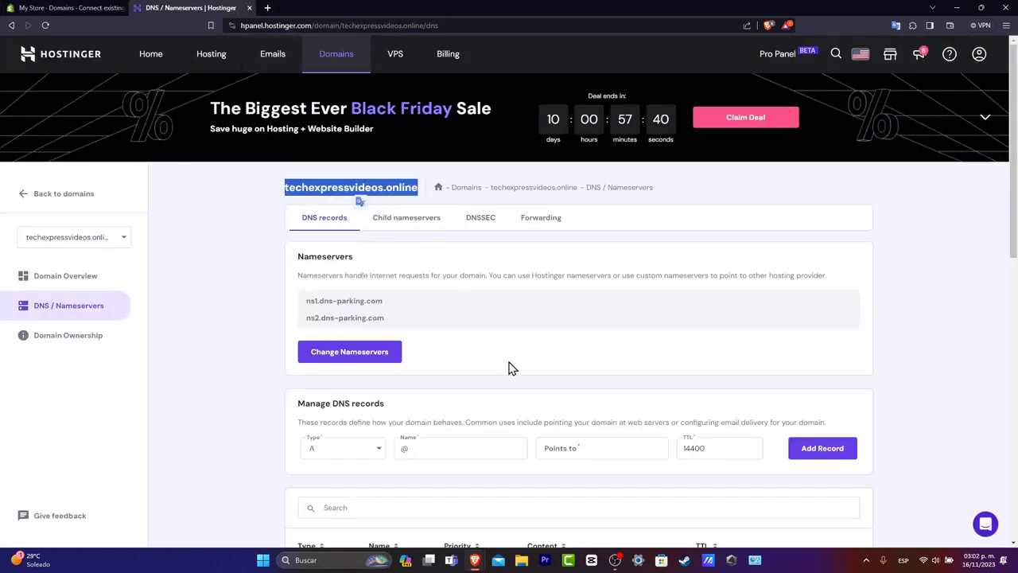
pyautogui.scroll(-5, 557, 377)
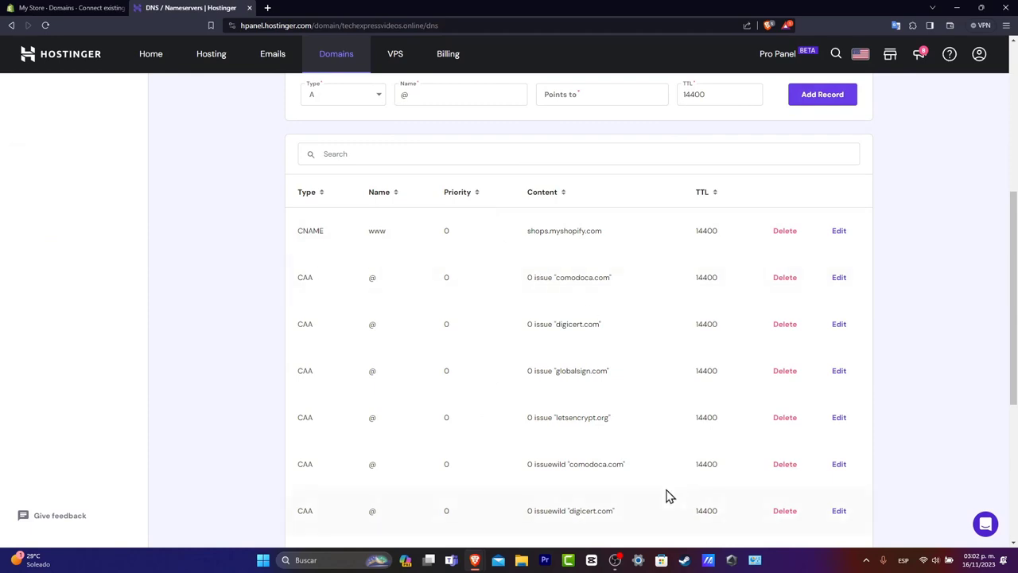
pyautogui.scroll(2, 668, 496)
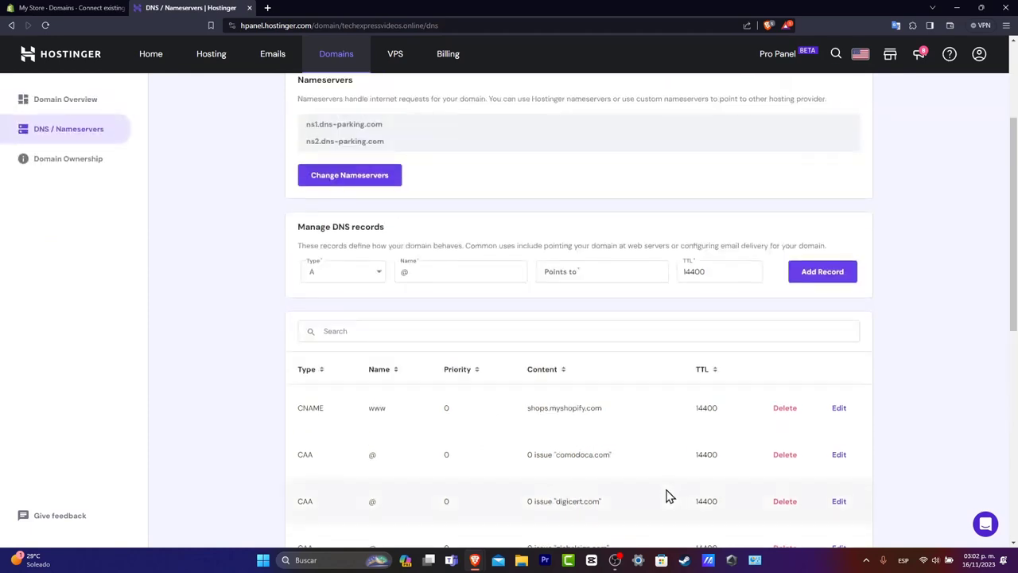
pyautogui.scroll(-2, 668, 493)
pyautogui.scroll(2, 668, 493)
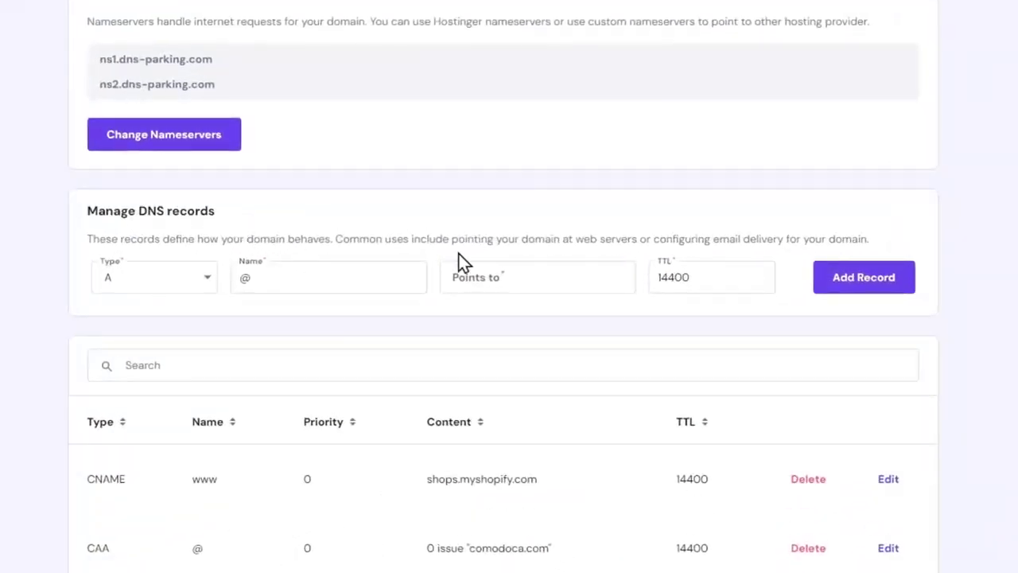
# Copy the A record's required value 23.227.38.65 from Shopify's domain connection page.
pyautogui.click(471, 269)
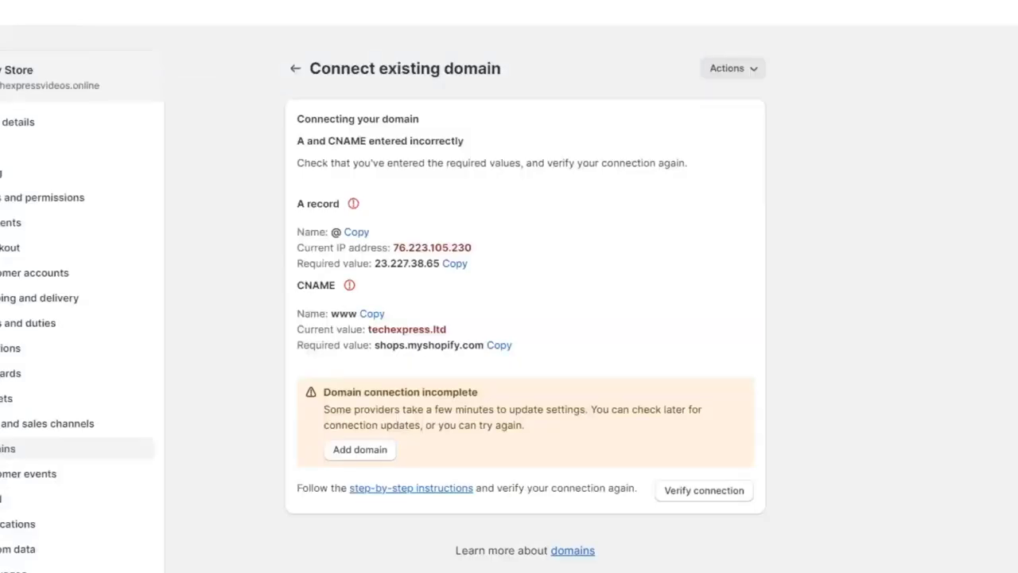
pyautogui.moveTo(310, 203); pyautogui.dragTo(340, 204)
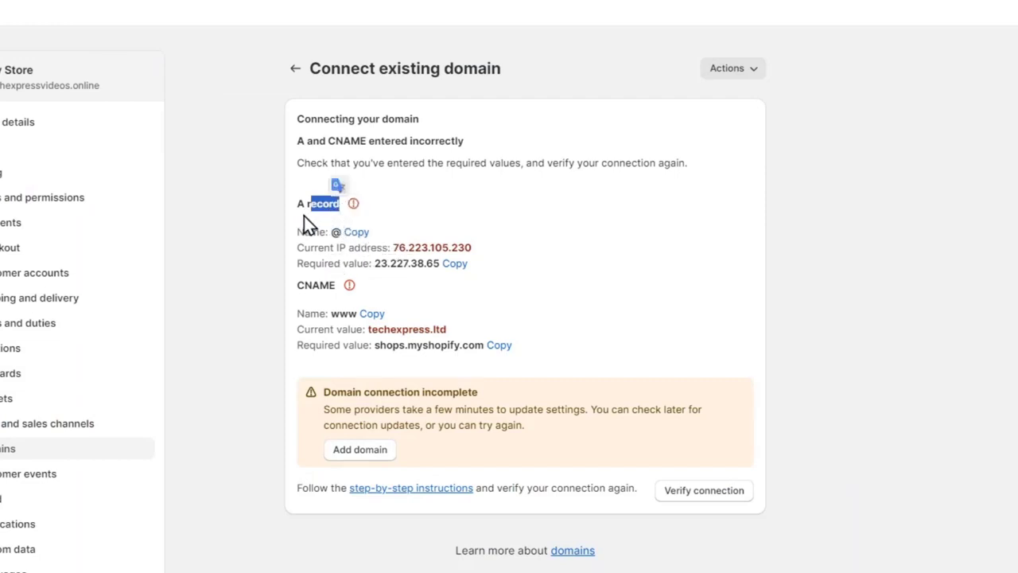
pyautogui.moveTo(296, 204); pyautogui.dragTo(351, 204)
pyautogui.click(452, 263)
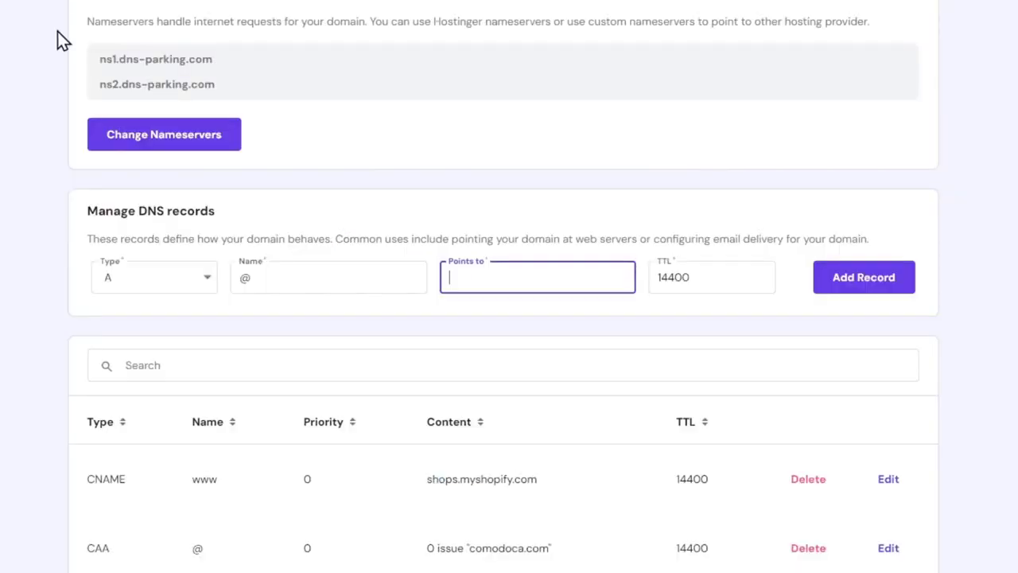
# Fill in the new DNS record as type A, named @ and pointing to 23.227.38.65.
pyautogui.click(151, 278)
pyautogui.click(246, 278)
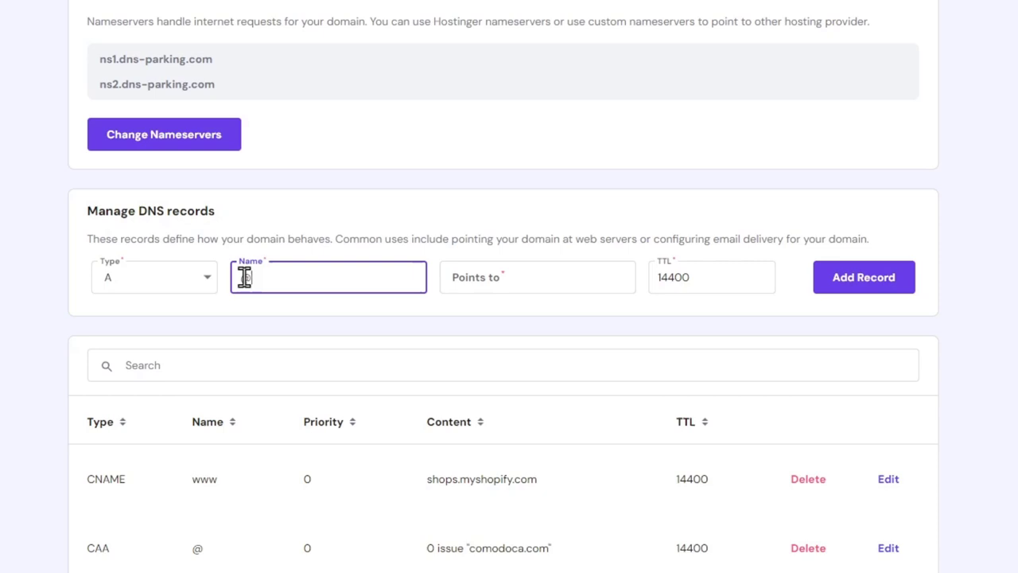
pyautogui.click(469, 277)
pyautogui.hotkey('ctrl', 'v')
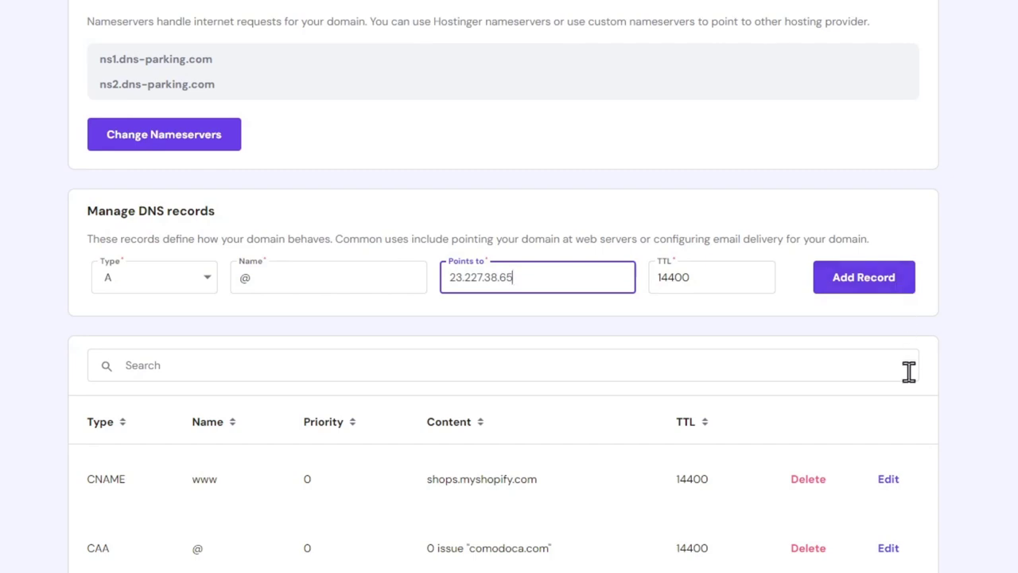
# Review the existing DNS records down to the A record, and check the required CNAME name and value in Shopify.
pyautogui.scroll(-3, 911, 404)
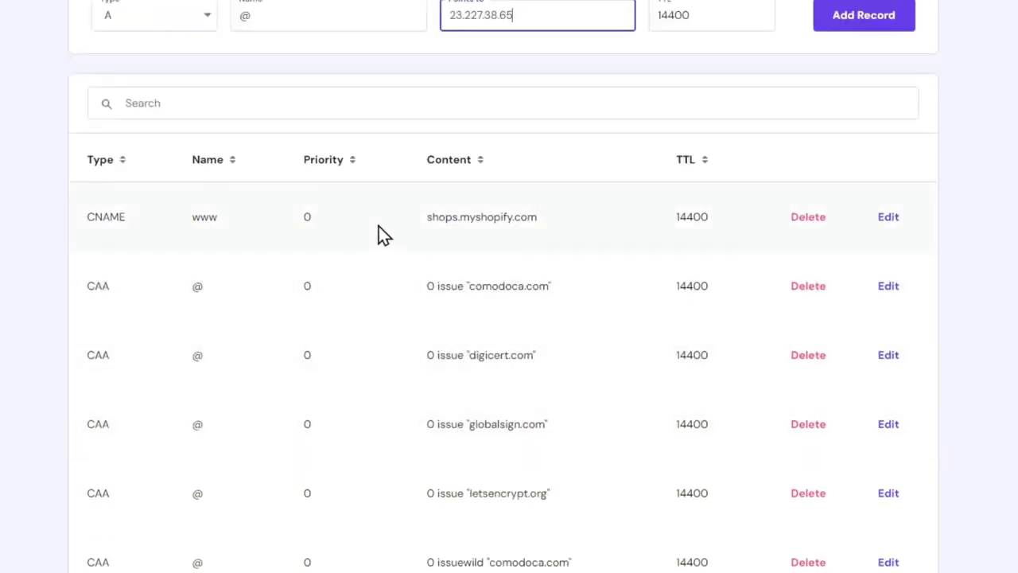
pyautogui.scroll(-3, 430, 485)
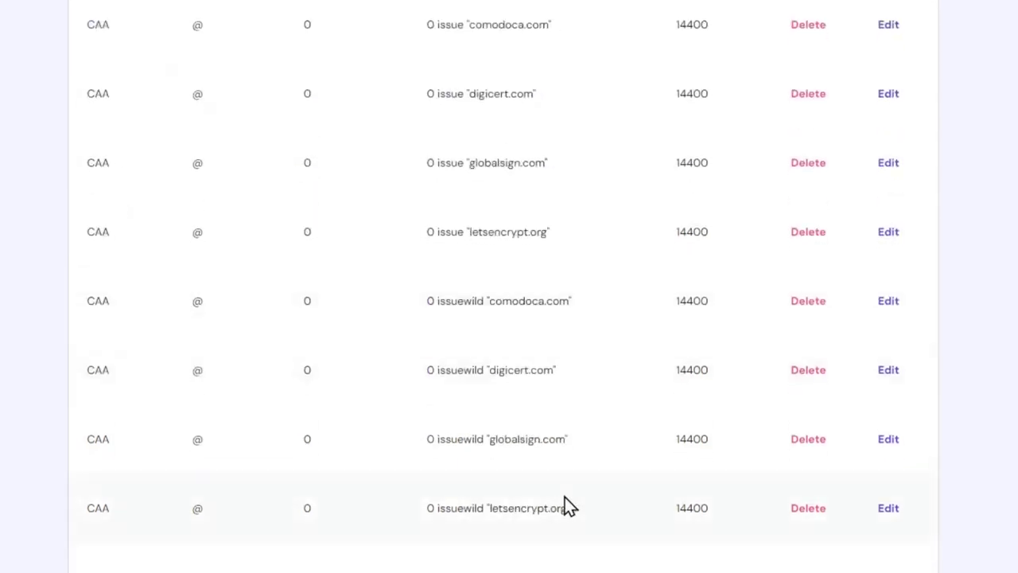
pyautogui.moveTo(763, 569); pyautogui.dragTo(119, 566)
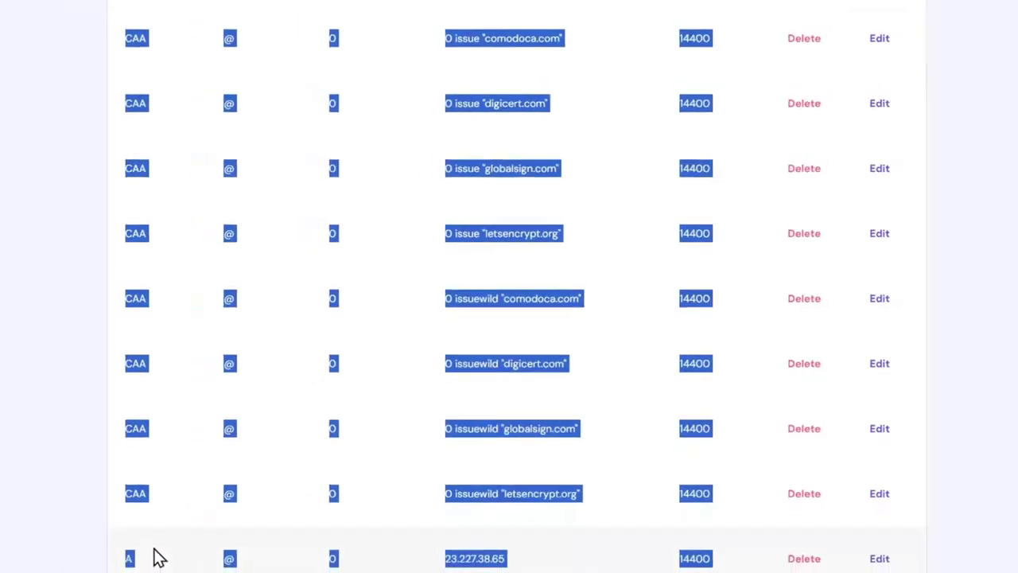
pyautogui.click(49, 7)
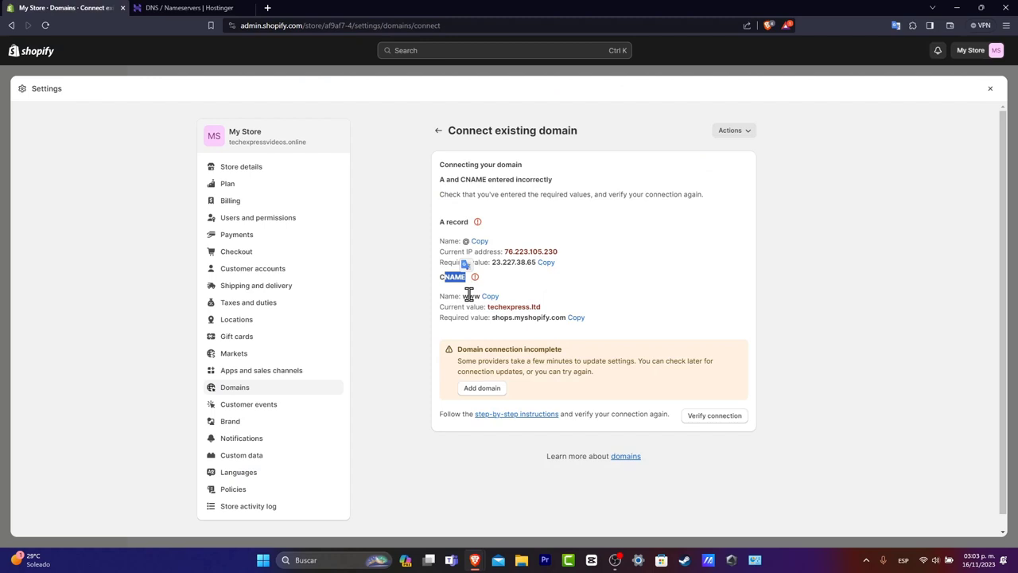
pyautogui.moveTo(463, 295); pyautogui.dragTo(559, 316)
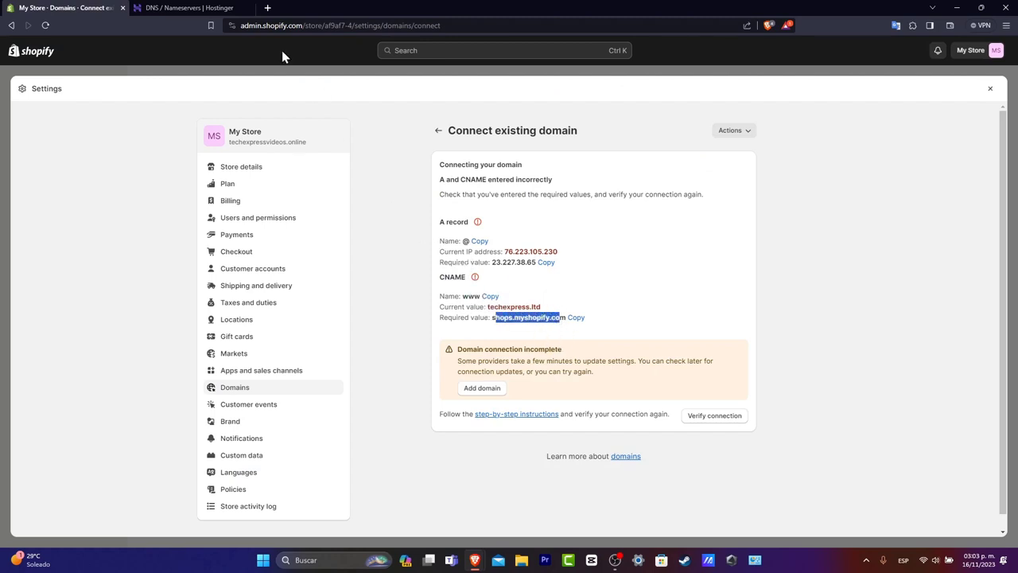
# Switch to Hostinger and fill in a new CNAME record named www with target 23.227.38.65.
pyautogui.click(188, 7)
pyautogui.scroll(10, 464, 336)
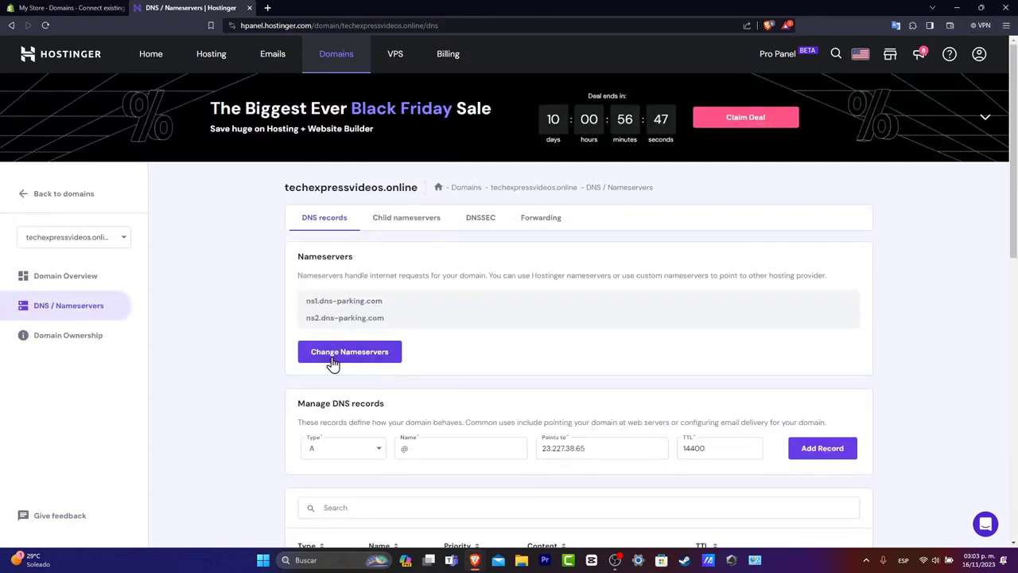
pyautogui.scroll(-3, 387, 442)
pyautogui.click(354, 273)
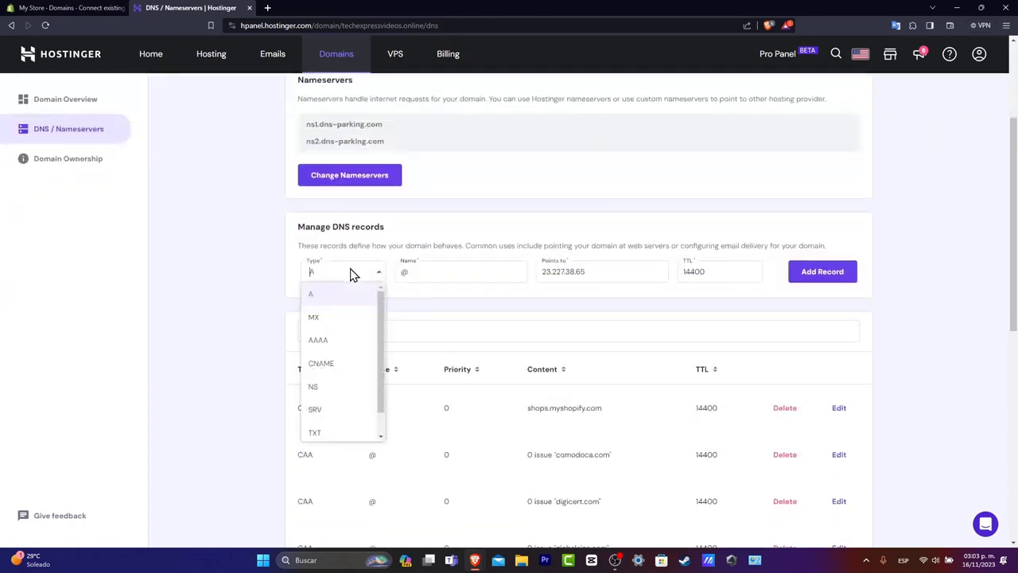
pyautogui.click(353, 366)
pyautogui.doubleClick(410, 274)
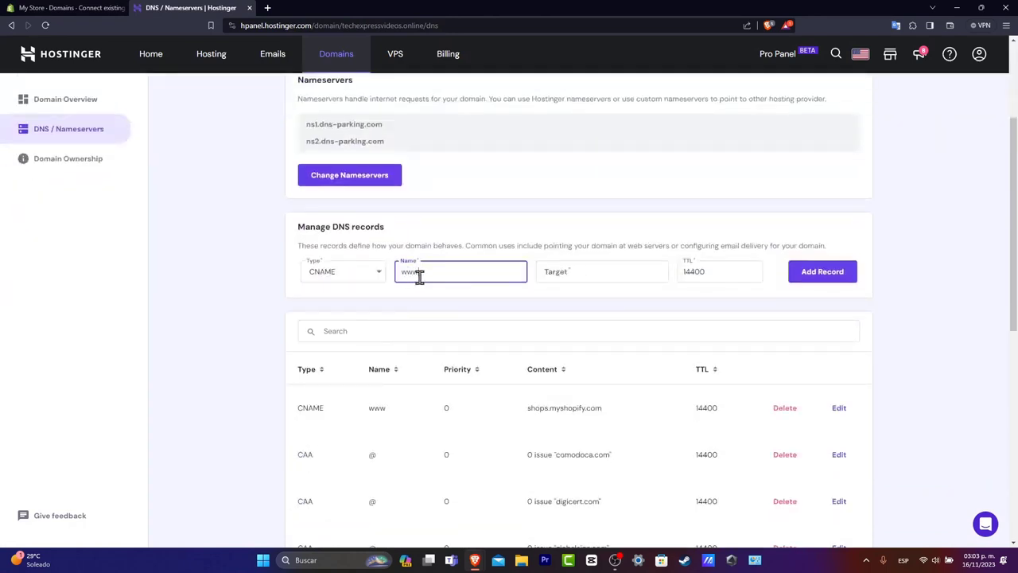
pyautogui.click(596, 273)
pyautogui.hotkey('ctrl', 'v')
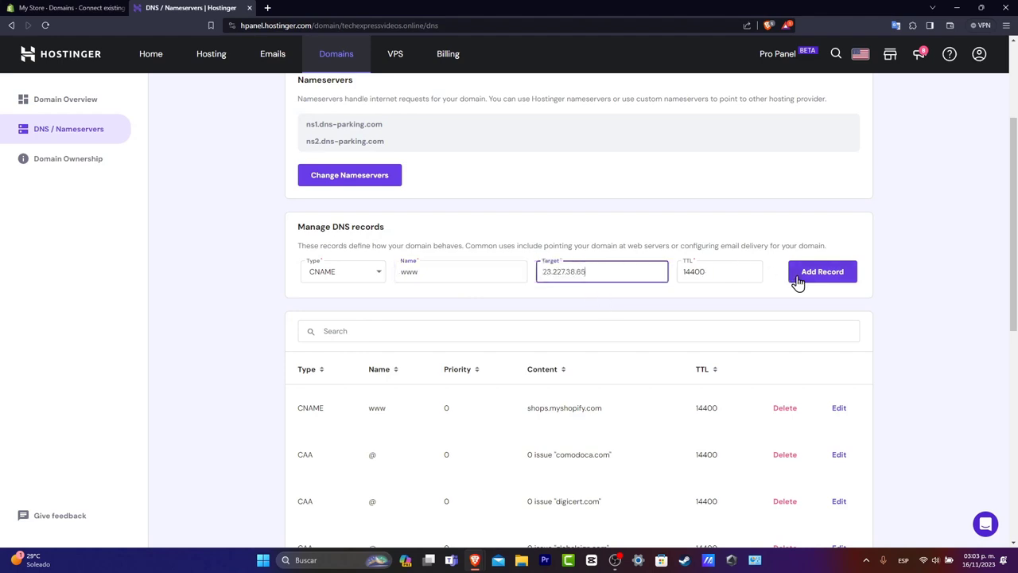
# Compare the new CNAME entry with the existing DNS records and try to add it.
pyautogui.scroll(-5, 798, 284)
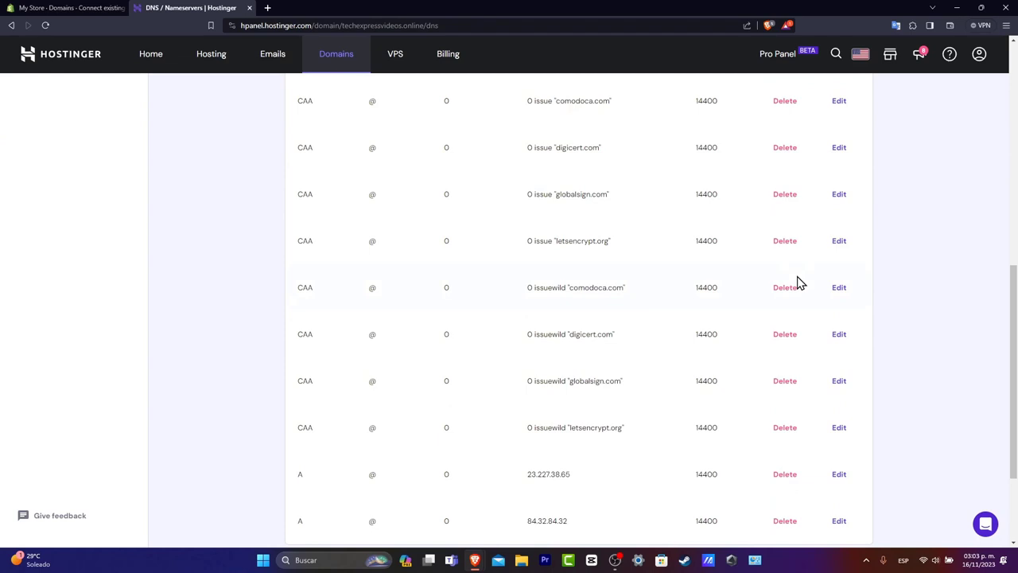
pyautogui.scroll(2, 795, 282)
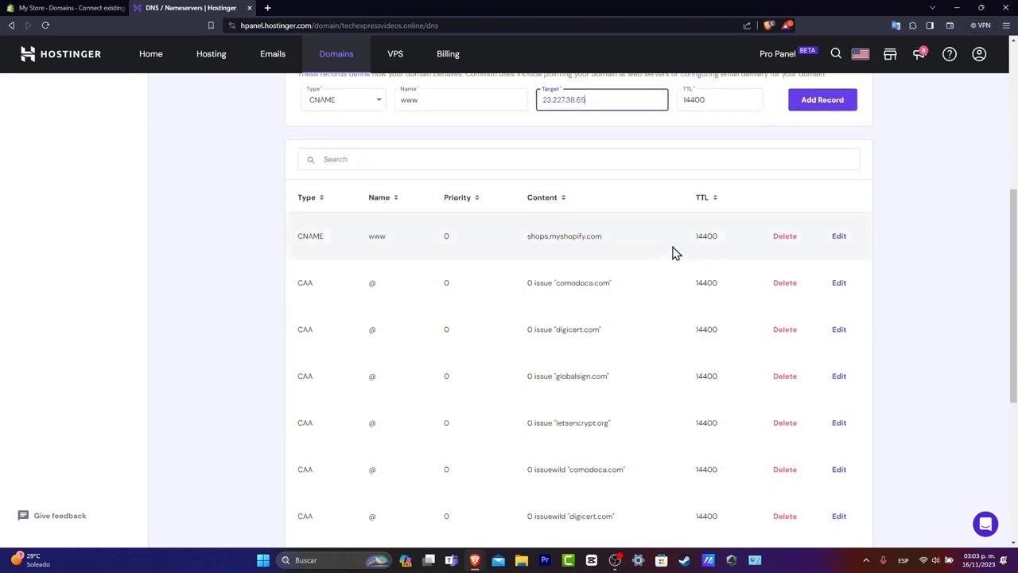
pyautogui.scroll(2, 673, 252)
pyautogui.click(835, 272)
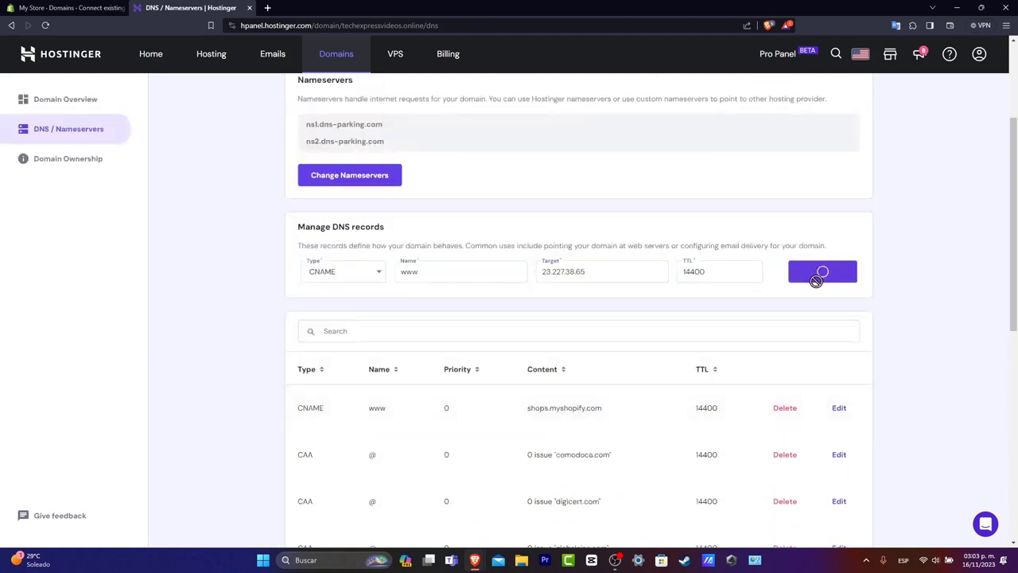
pyautogui.moveTo(819, 104); pyautogui.dragTo(892, 115)
pyautogui.scroll(-2, 331, 252)
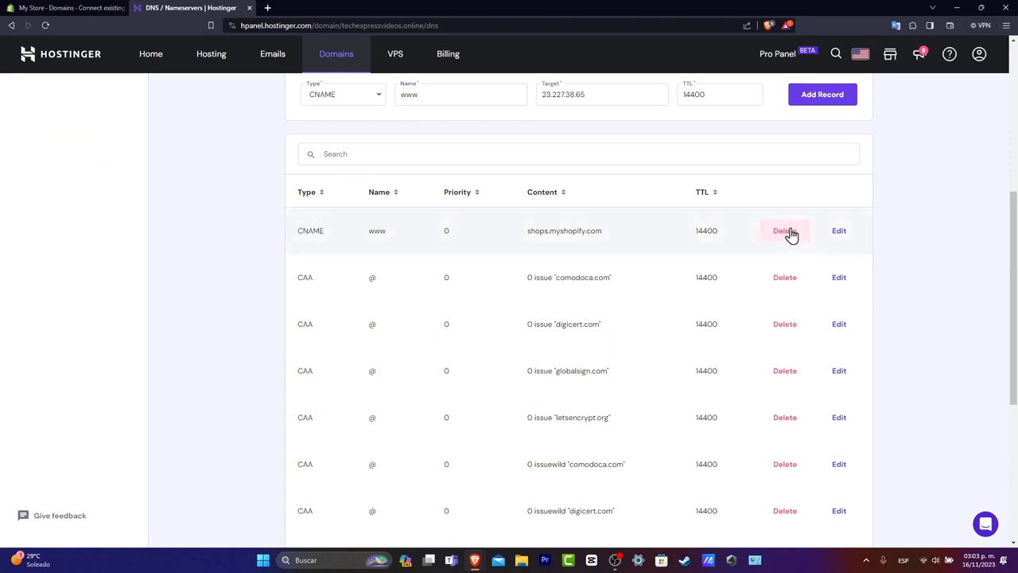
pyautogui.scroll(2, 790, 232)
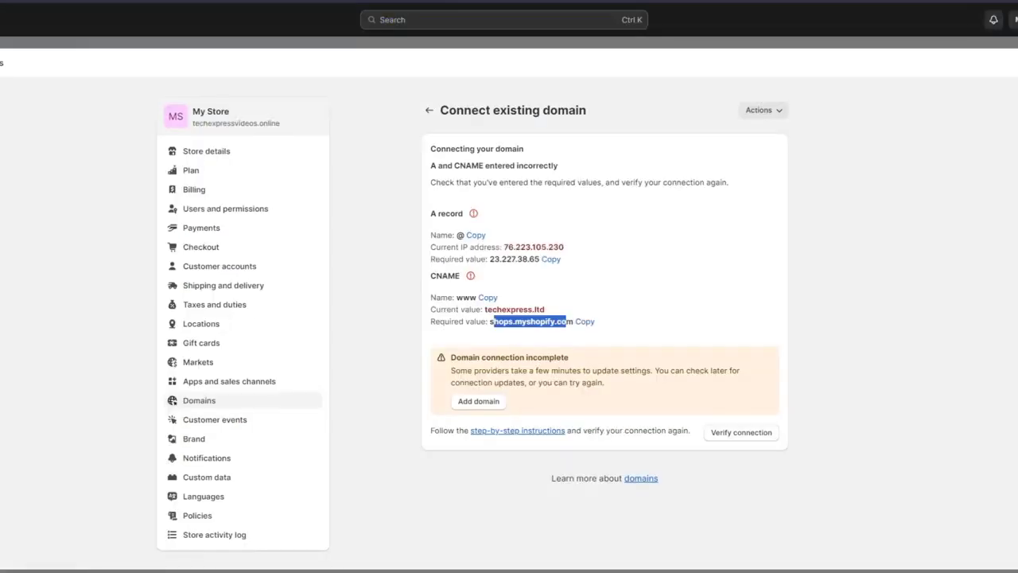
# Verify the domain connection in Shopify and compare the connected domain's name with the one in Hostinger.
pyautogui.click(741, 432)
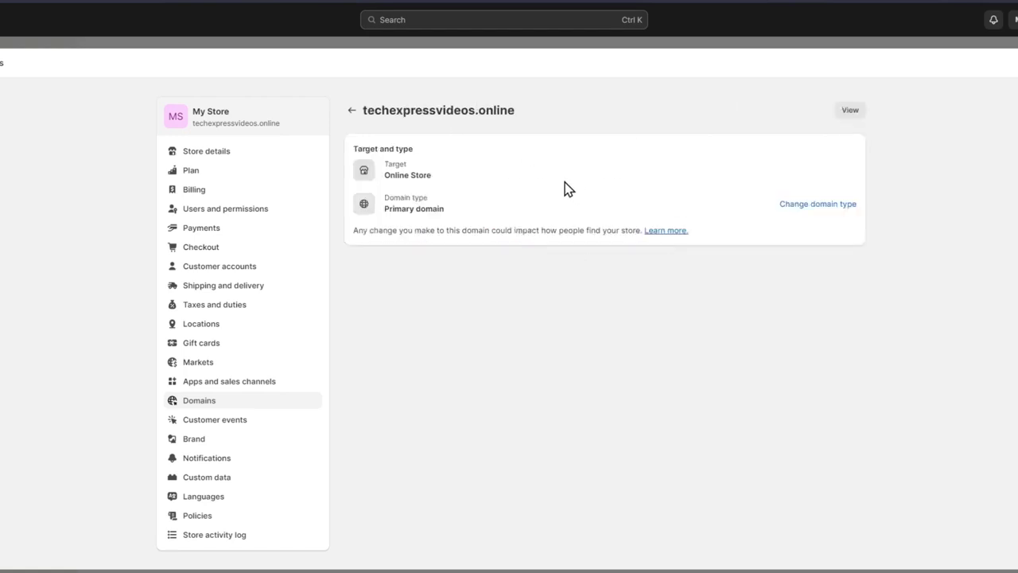
pyautogui.moveTo(362, 110); pyautogui.dragTo(538, 118)
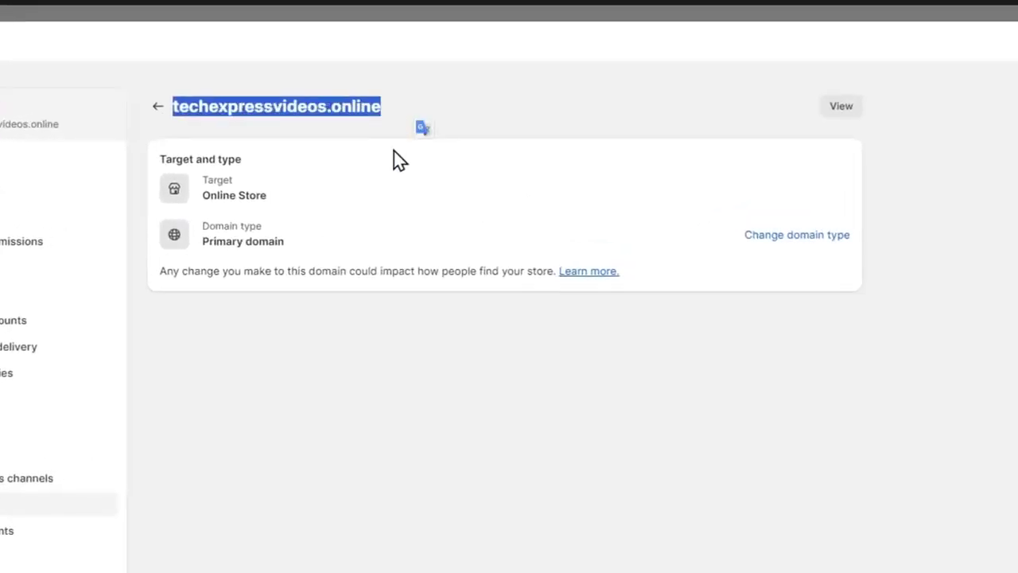
pyautogui.click(309, 16)
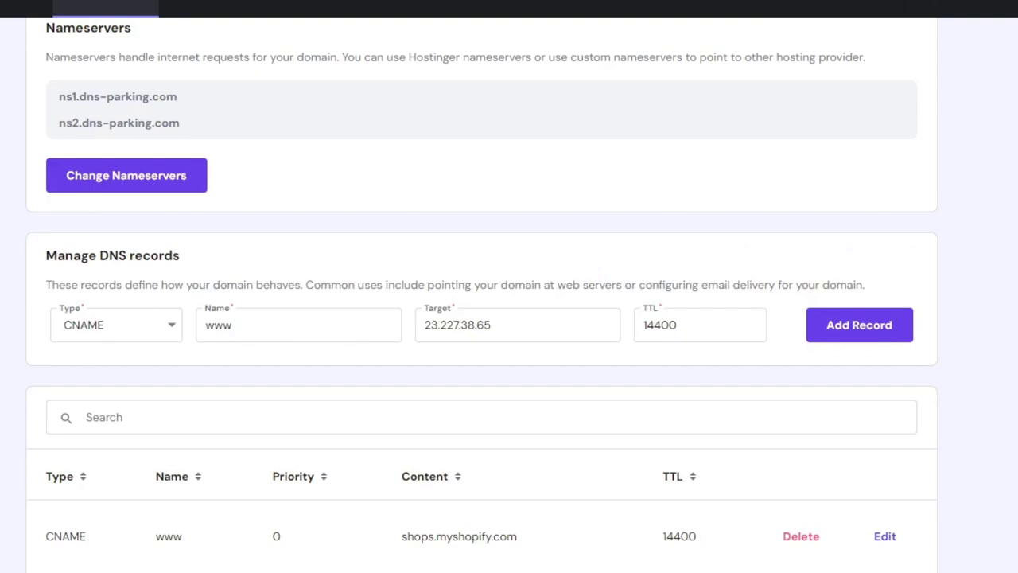
pyautogui.scroll(4, 229, 248)
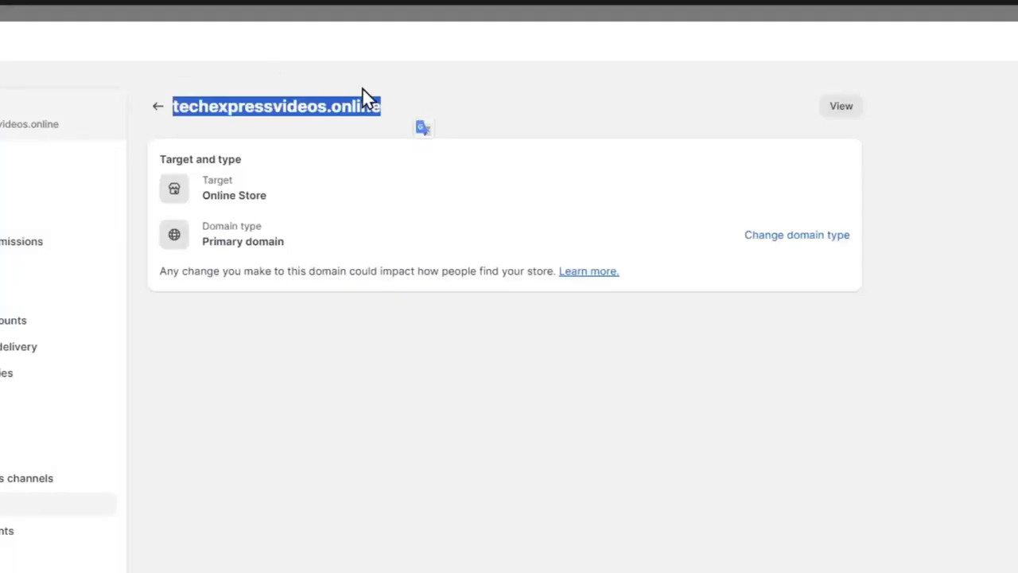
pyautogui.click(812, 237)
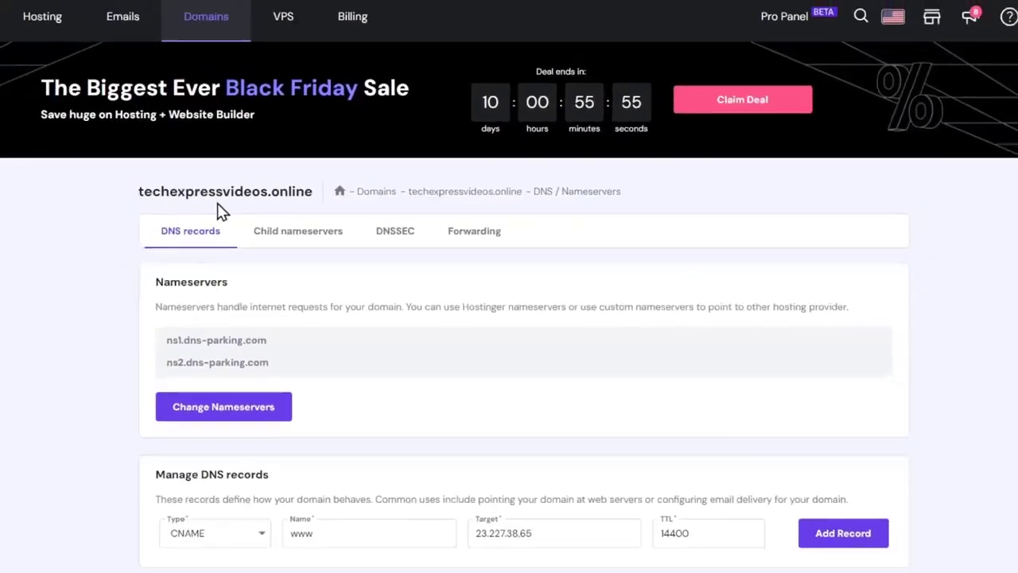
# Copy the domain techexpressvideos.online from Hostinger and open it in a new browser tab.
pyautogui.doubleClick(369, 190)
pyautogui.hotkey('ctrl', 'c')
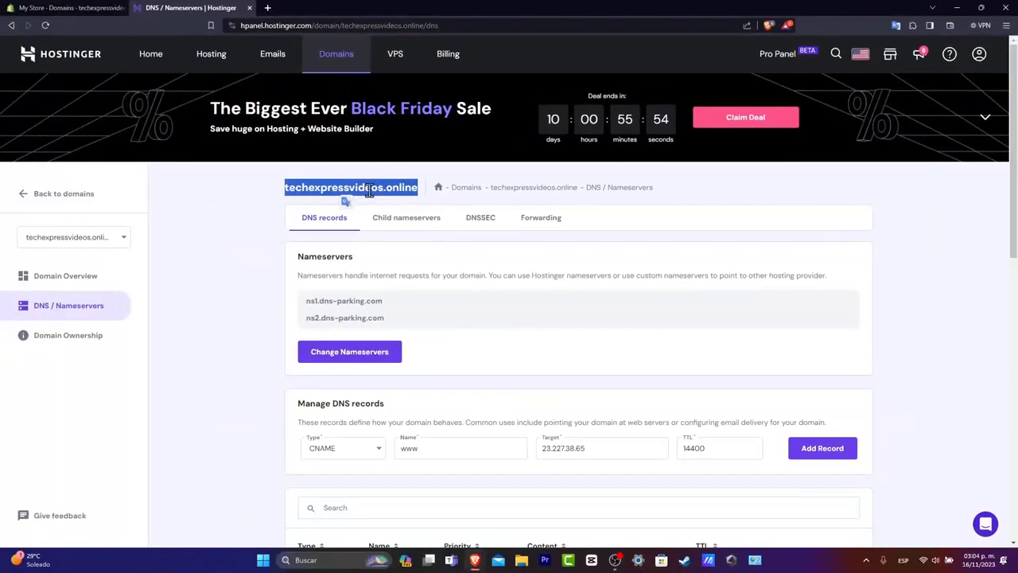
pyautogui.click(267, 8)
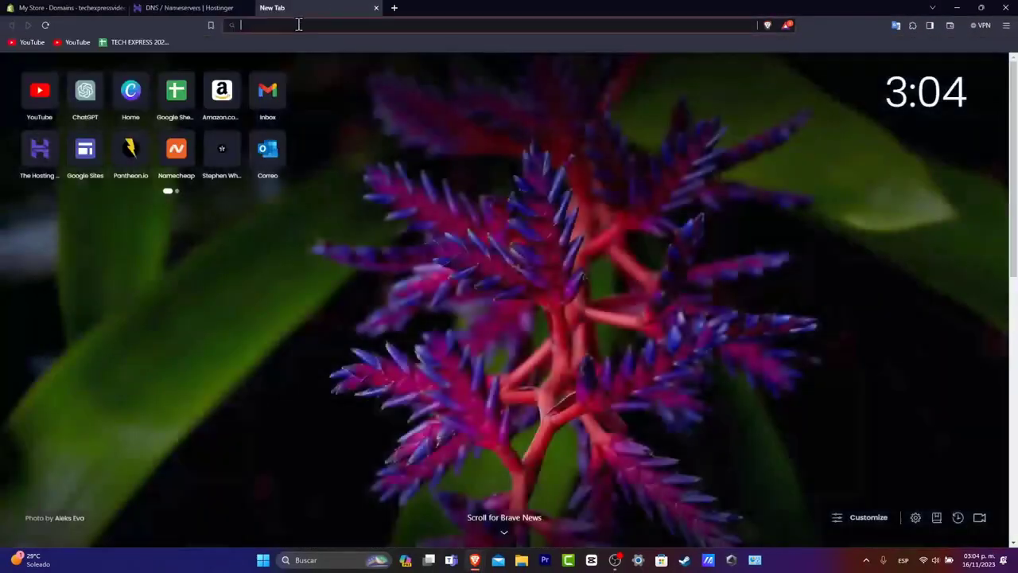
pyautogui.hotkey('ctrl', 'v')
pyautogui.press('Return')
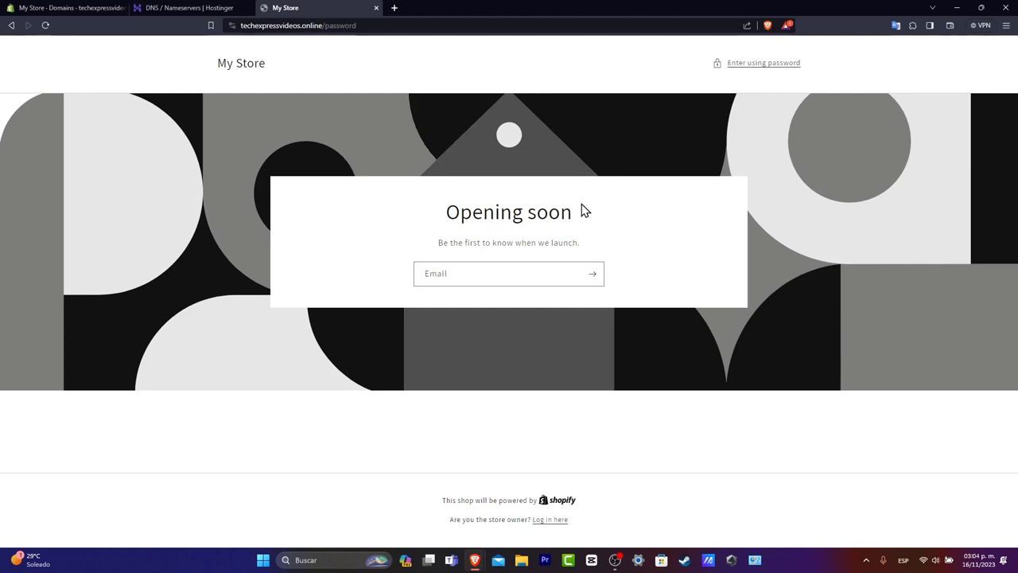
# Return to Shopify's domain list, open the af9af7-4.myshopify.com domain and copy its address.
pyautogui.click(99, 8)
pyautogui.click(370, 131)
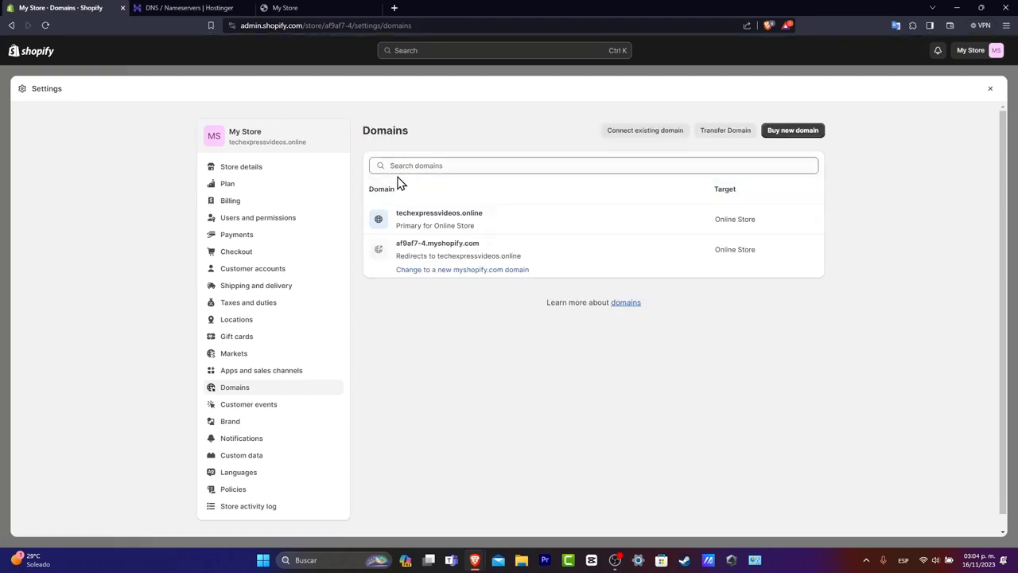
pyautogui.click(443, 252)
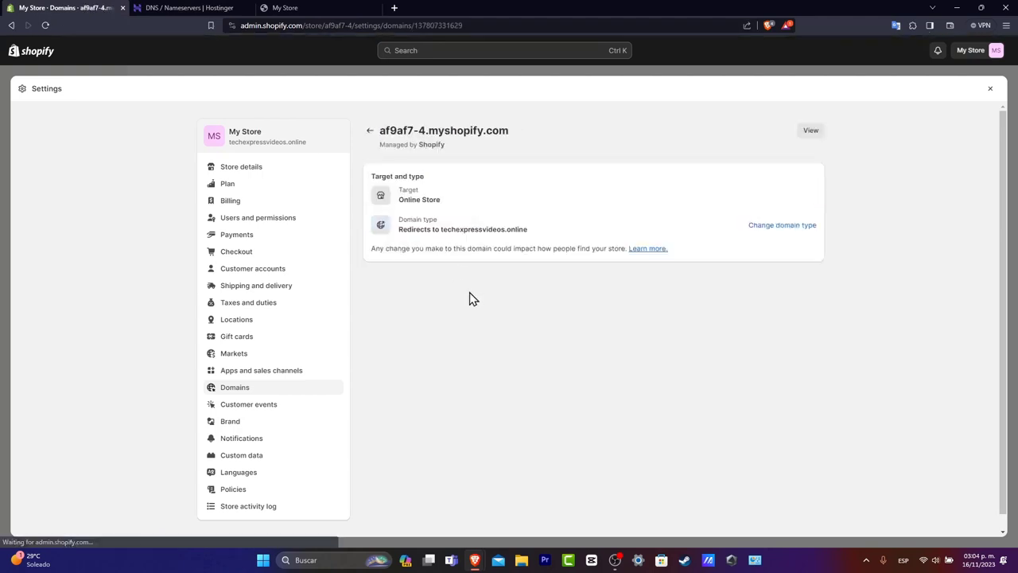
pyautogui.doubleClick(470, 134)
pyautogui.click(483, 135)
pyautogui.moveTo(509, 132); pyautogui.dragTo(378, 134)
pyautogui.hotkey('ctrl', 'c')
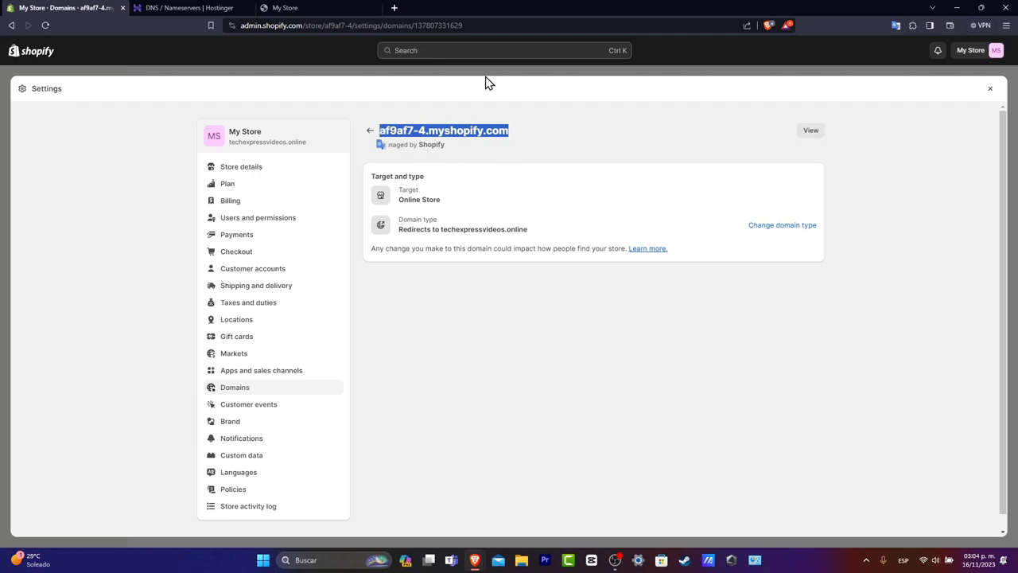
# Open af9af7-4.myshopify.com in a new browser tab and check the address it redirects to.
pyautogui.click(393, 8)
pyautogui.hotkey('ctrl', 'v')
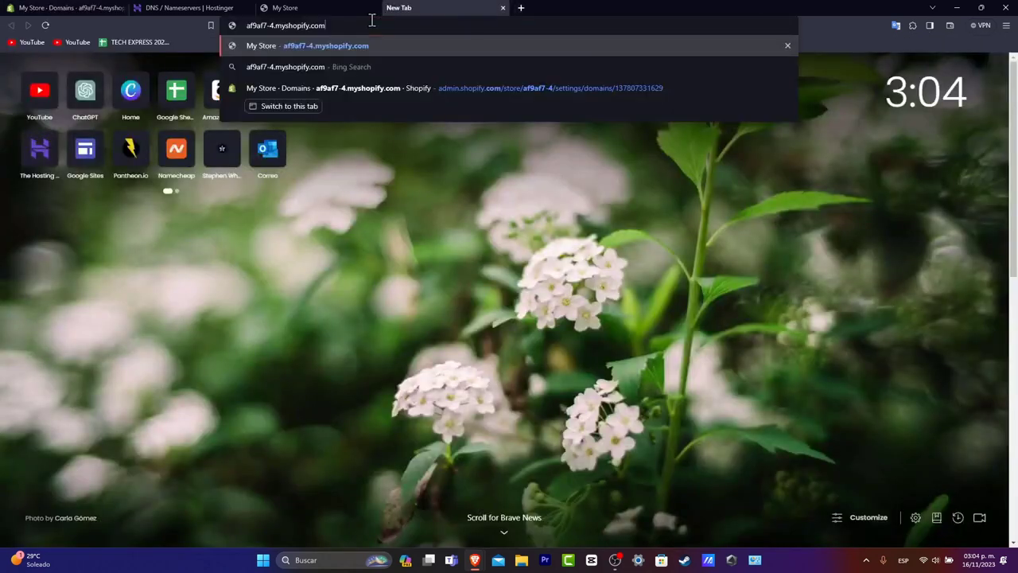
pyautogui.press('Return')
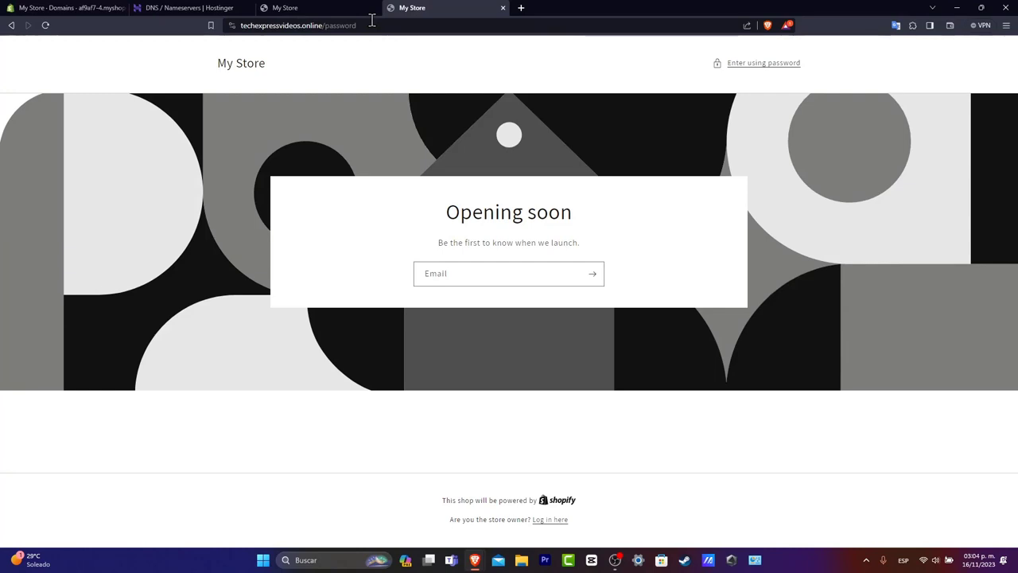
pyautogui.click(288, 25)
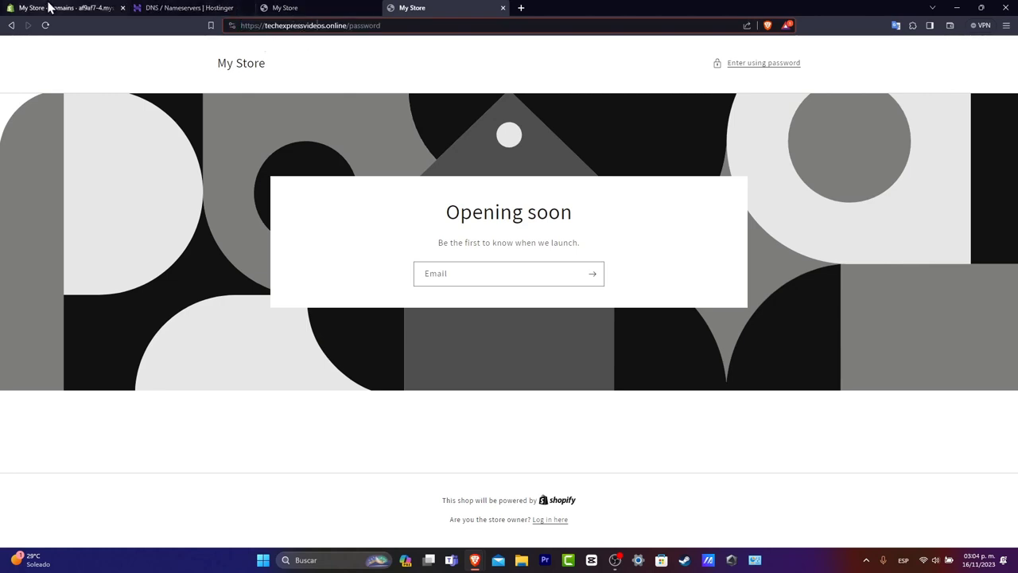
# Close Shopify's settings and one of the storefront tabs, and return to the domain's DNS page in Hostinger.
pyautogui.click(88, 7)
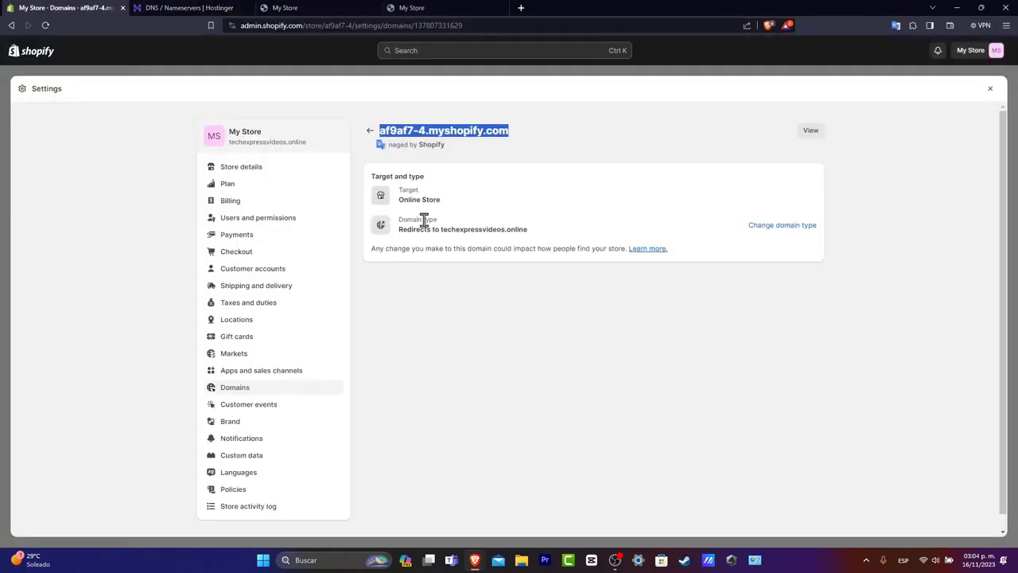
pyautogui.click(991, 89)
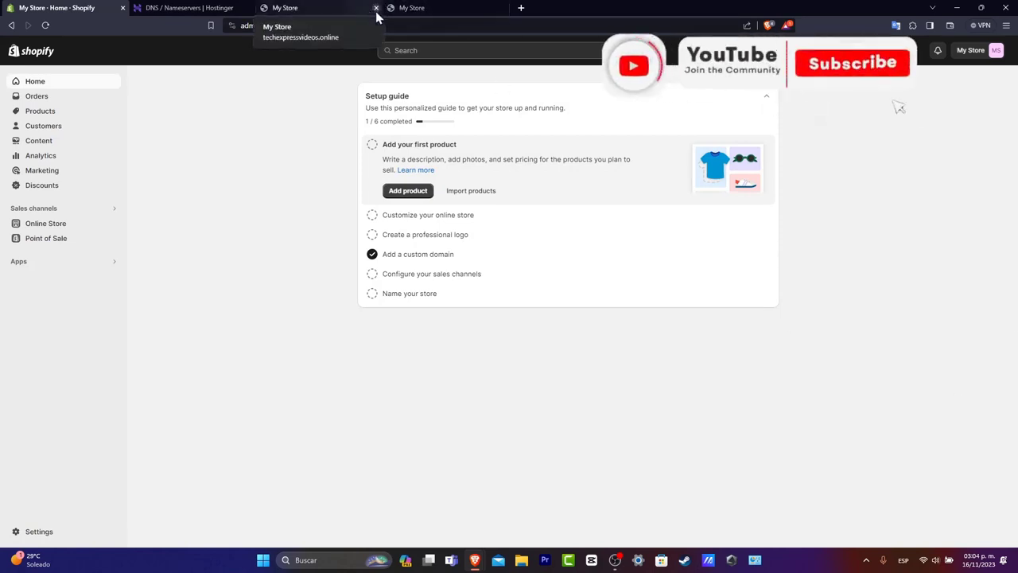
pyautogui.click(376, 8)
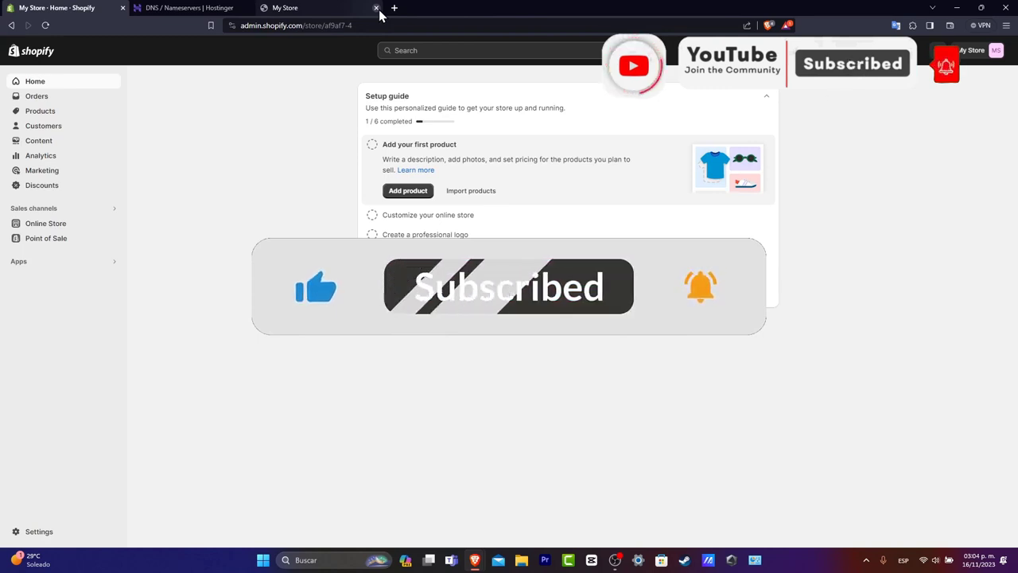
pyautogui.click(203, 7)
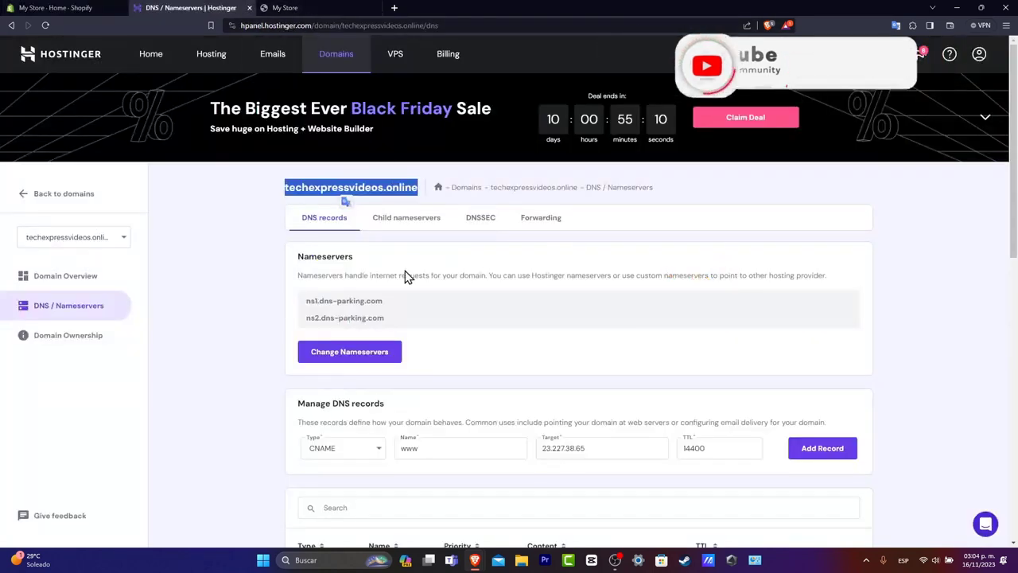